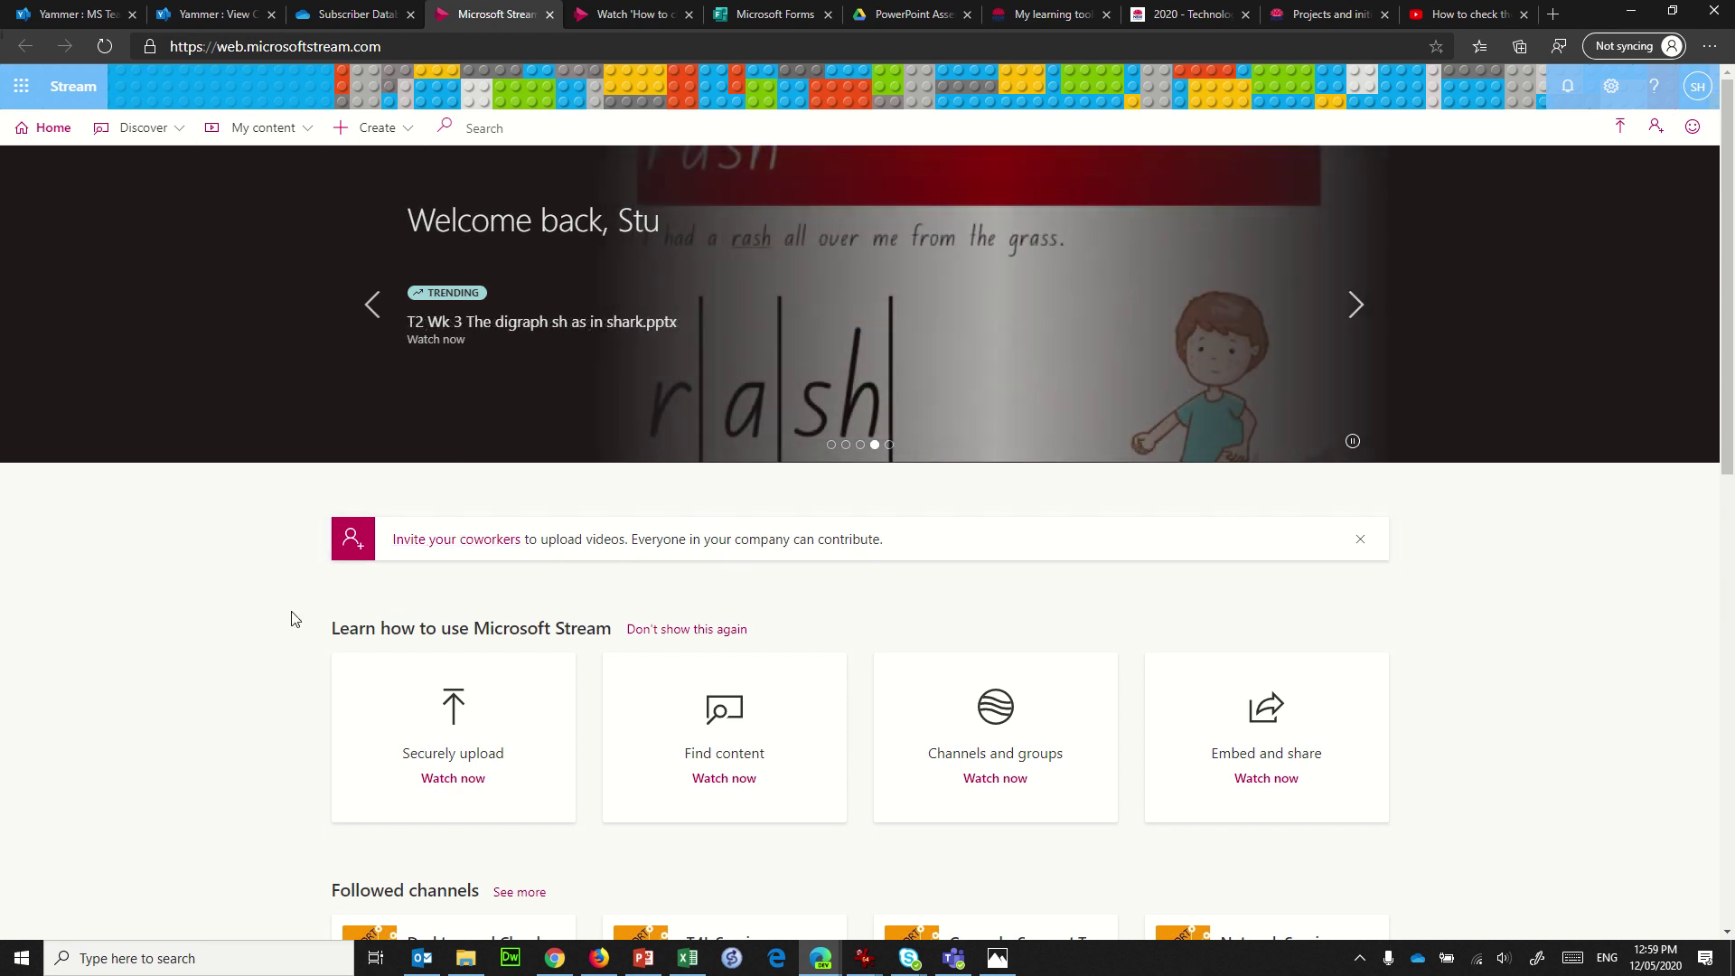
Step: Scroll through the Stream home page's trending videos, learn-how-to section and popular channels
scroll(388, 600, down, 4)
scroll(387, 600, down, 6)
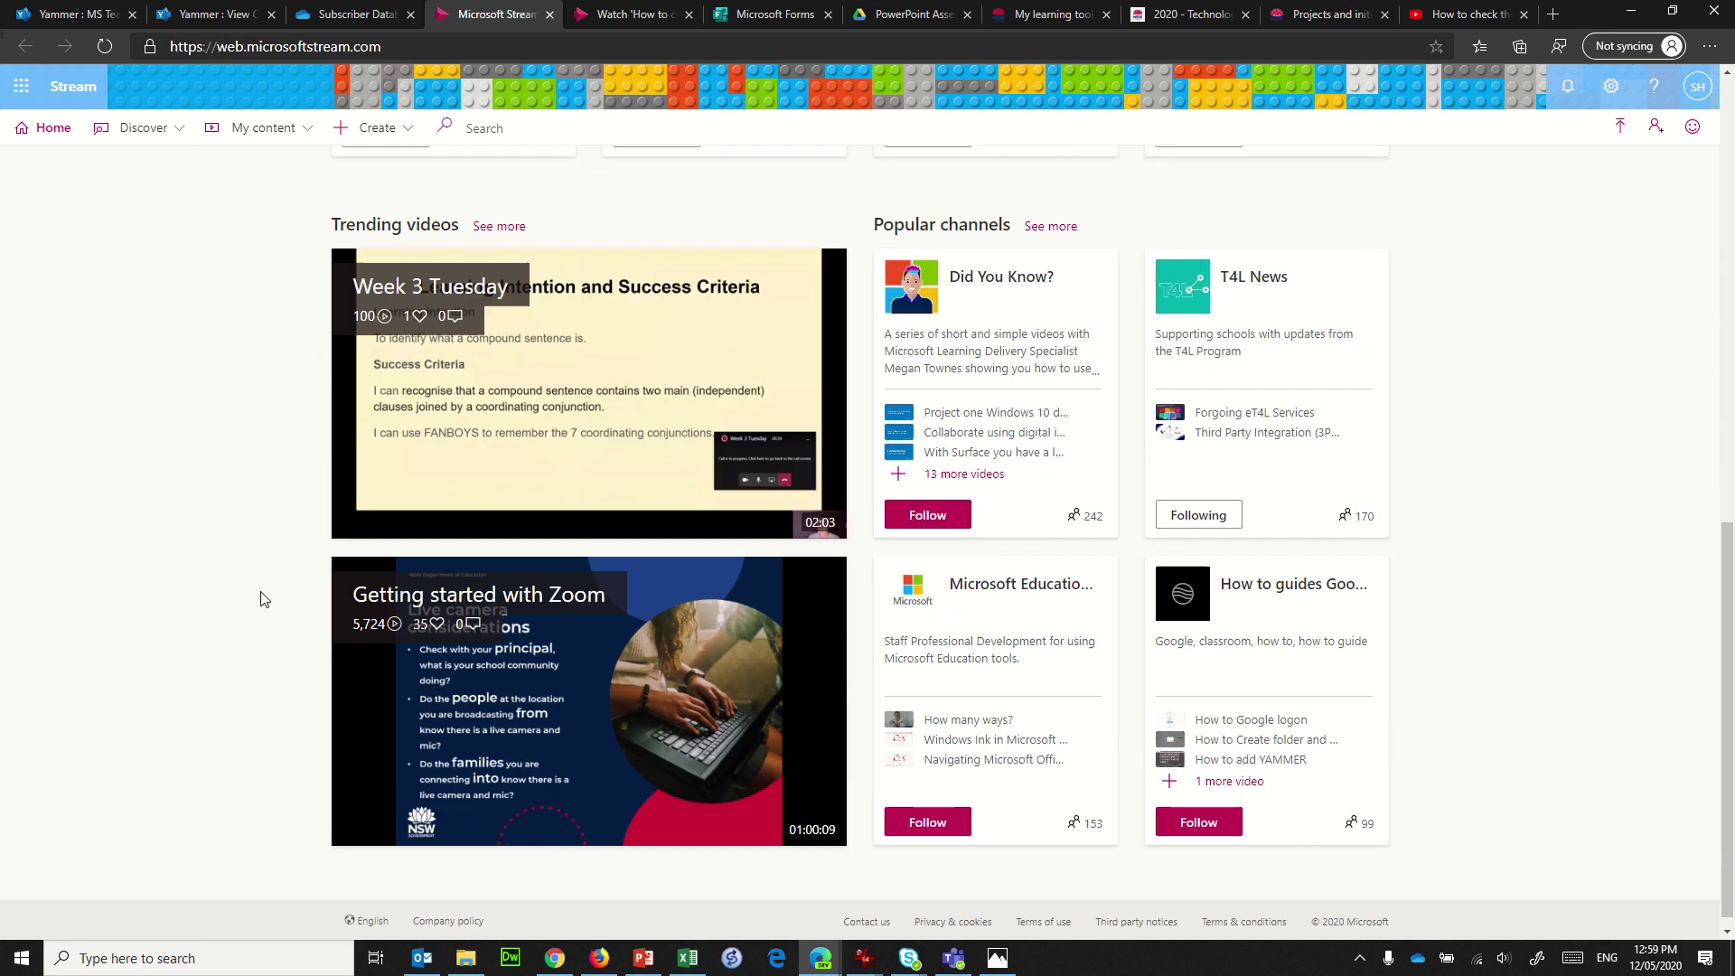
scroll(261, 599, up, 10)
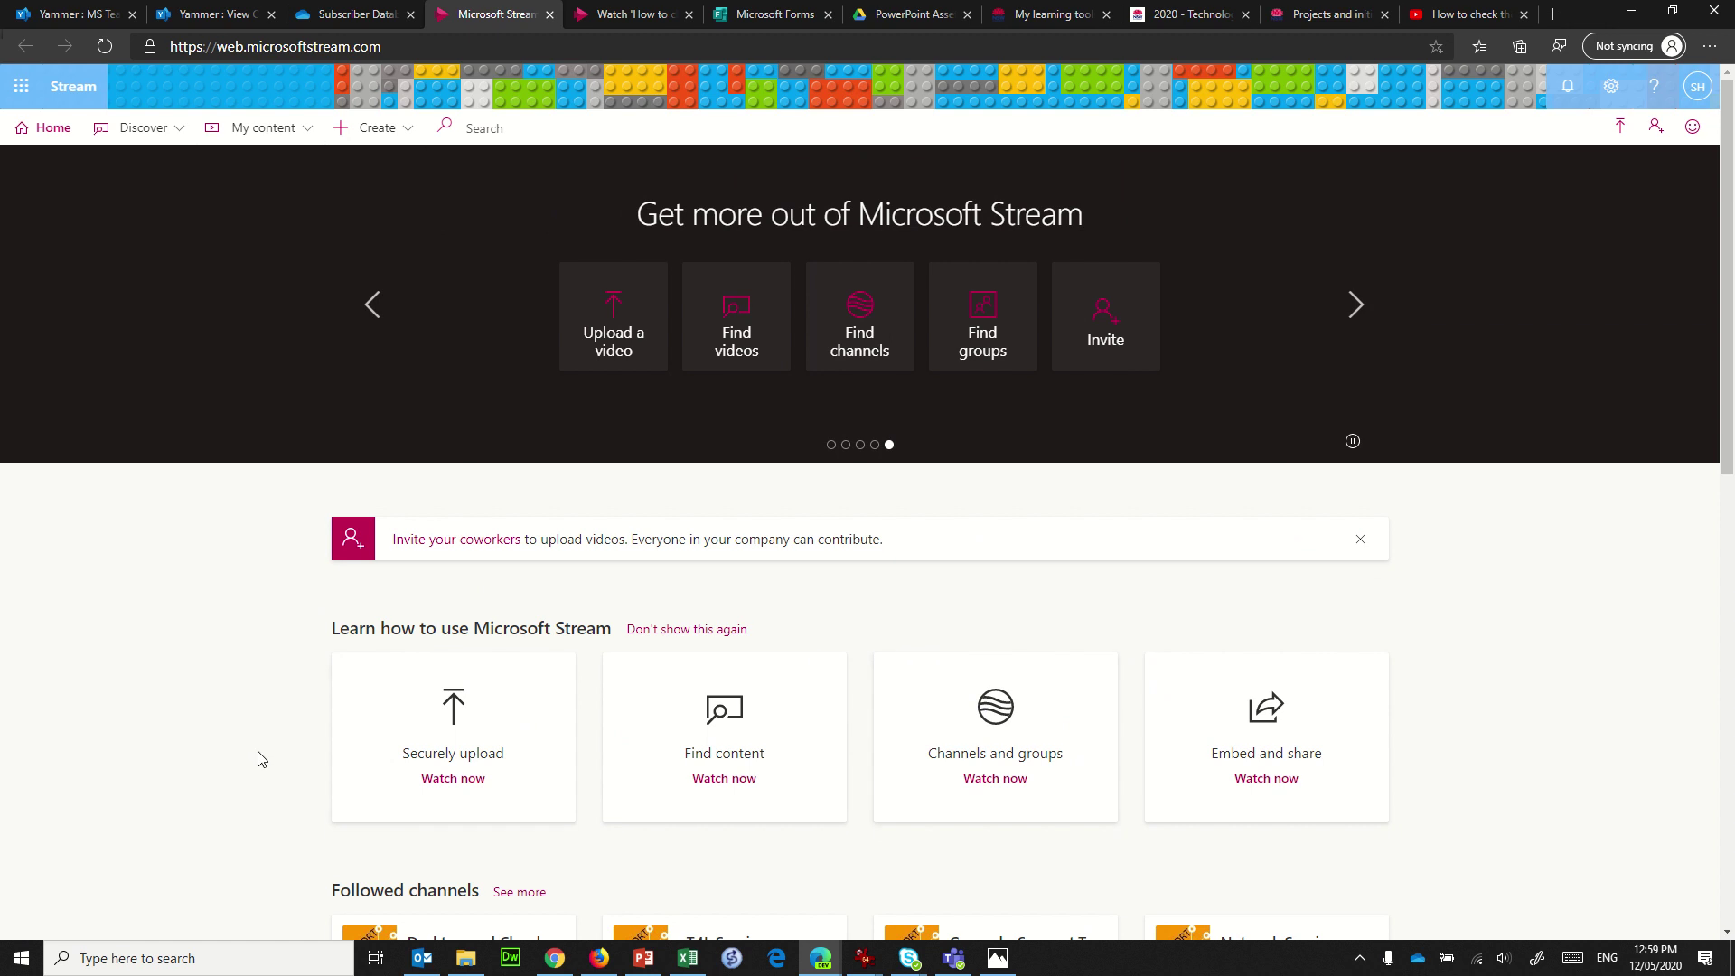
scroll(255, 755, down, 7)
scroll(253, 755, up, 7)
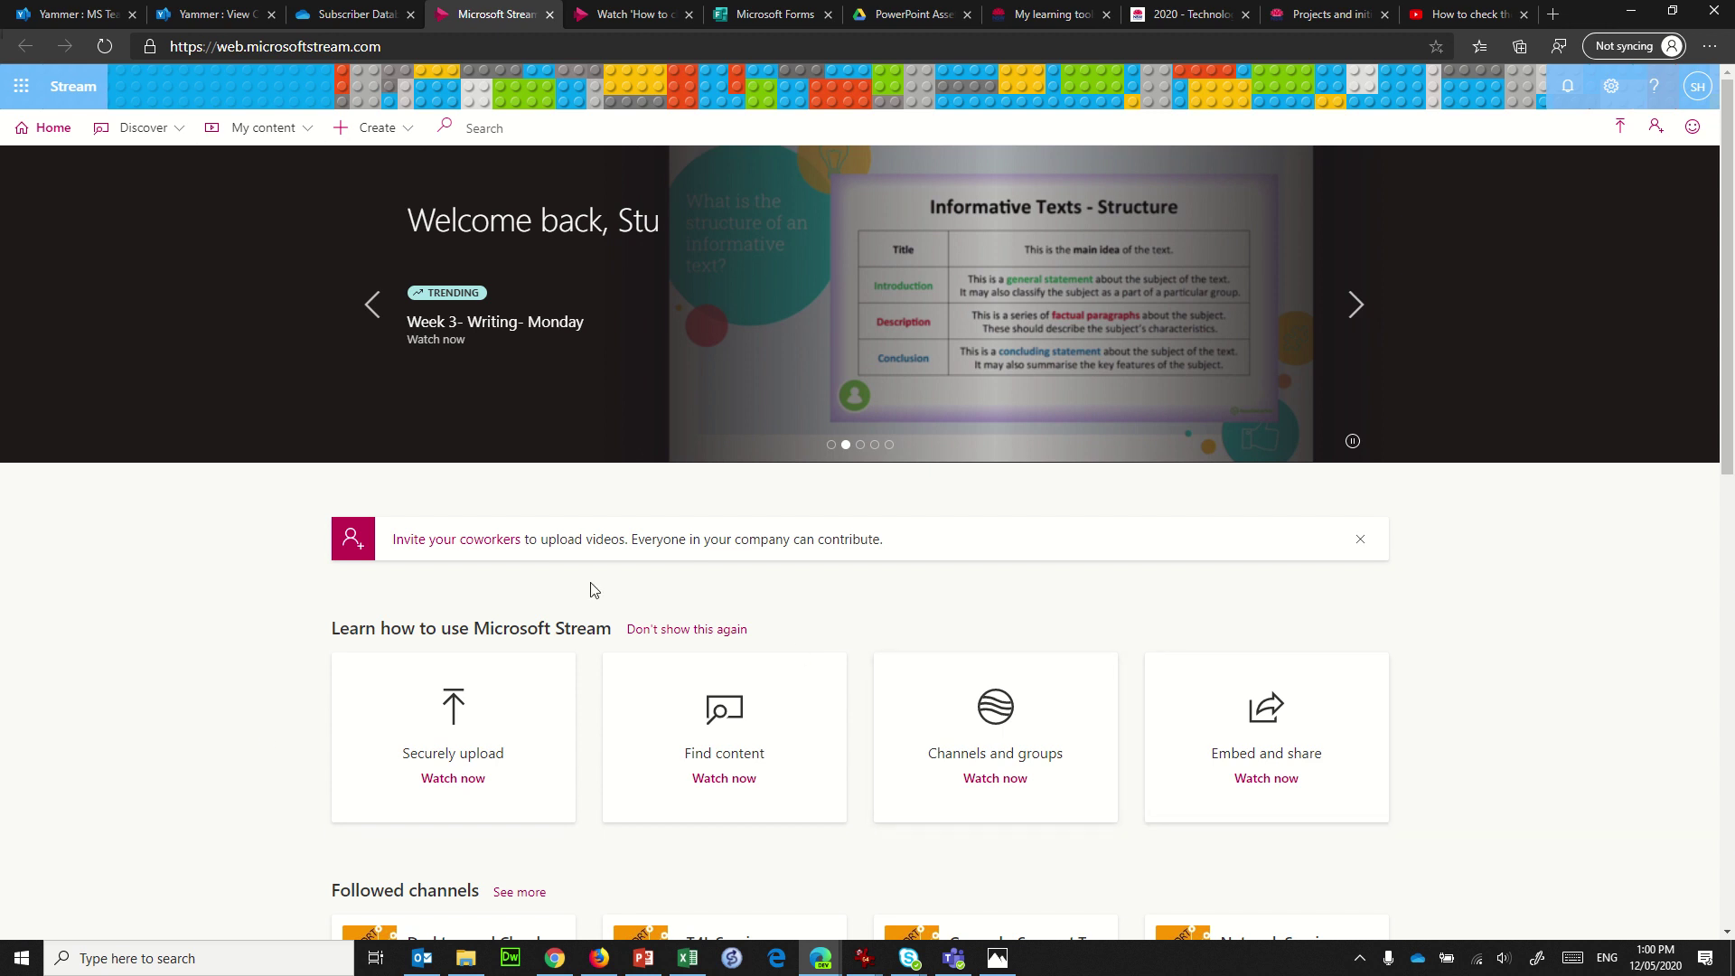
scroll(280, 633, down, 10)
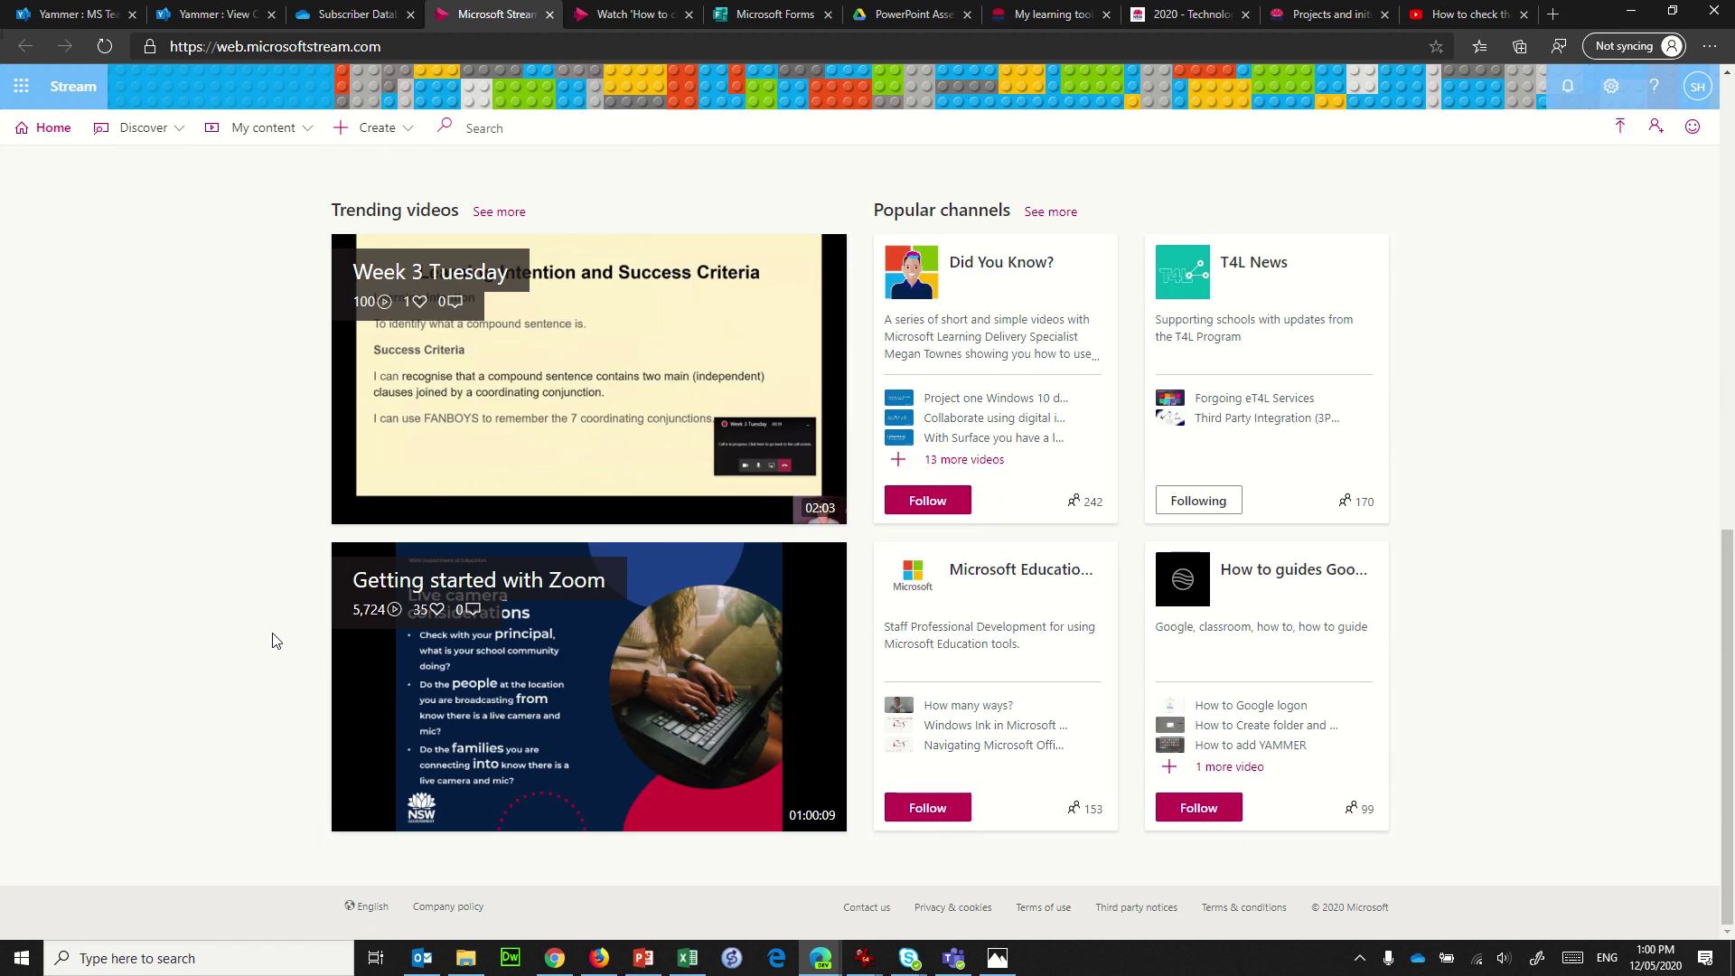
scroll(276, 640, up, 10)
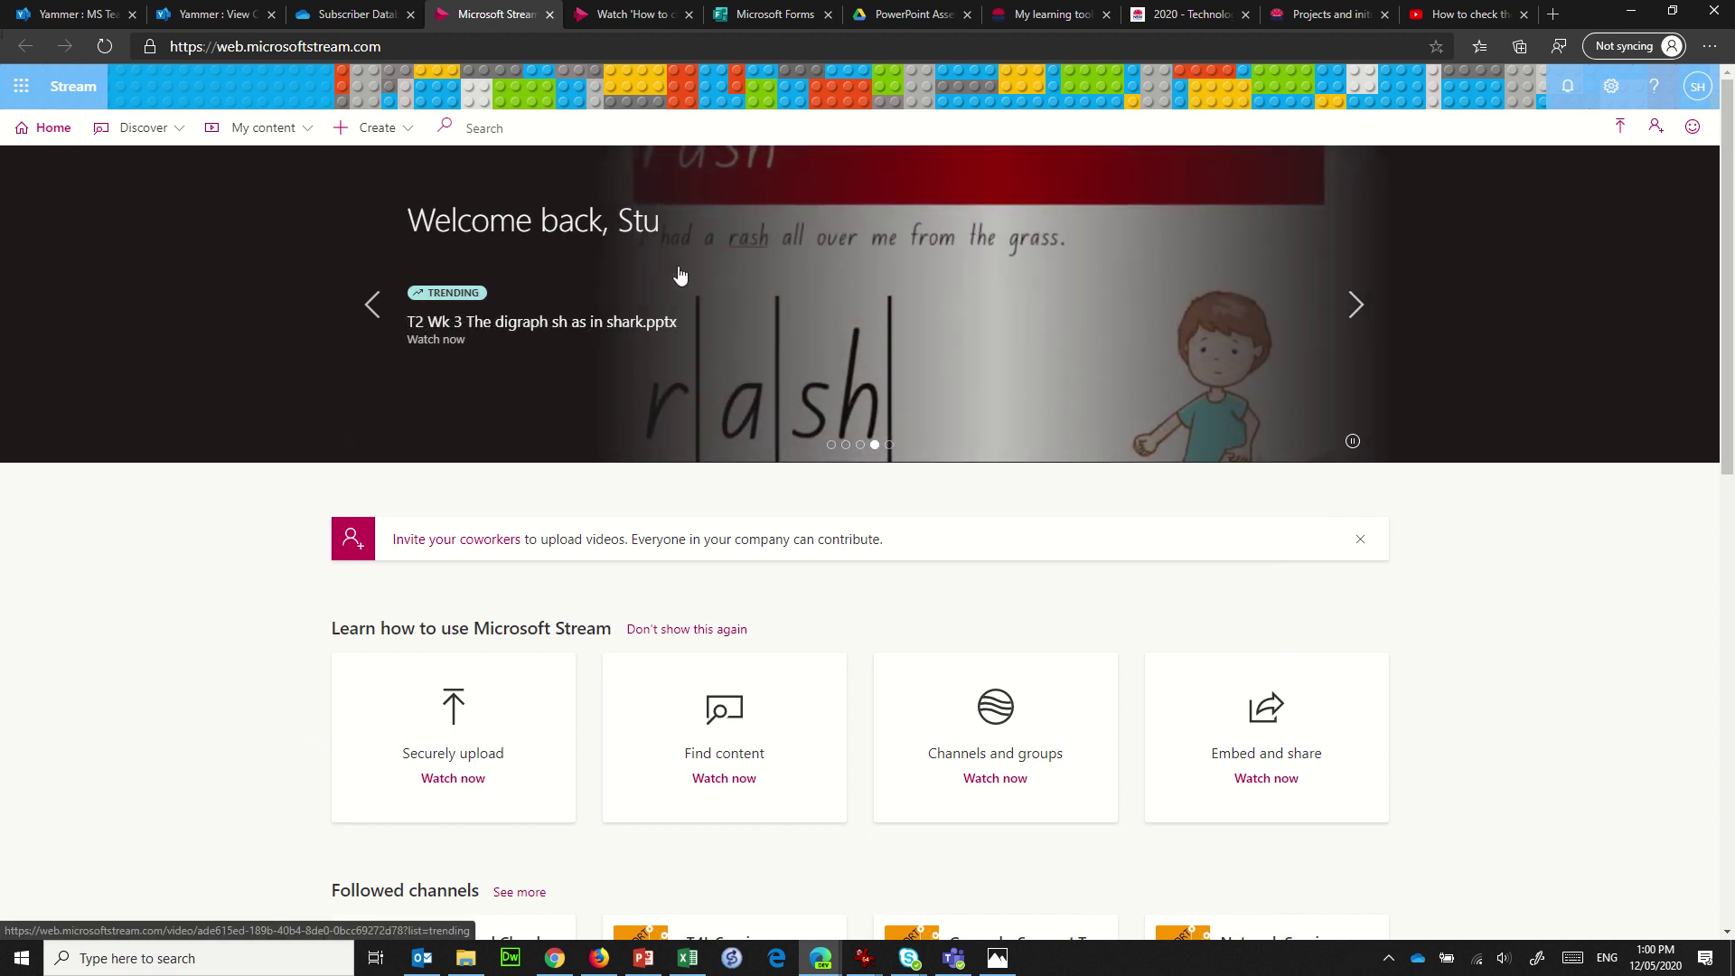
Step: Open the OneNote notebook size video, glance at the Create menu, then go to the OneNote - Best Practices form
click(637, 20)
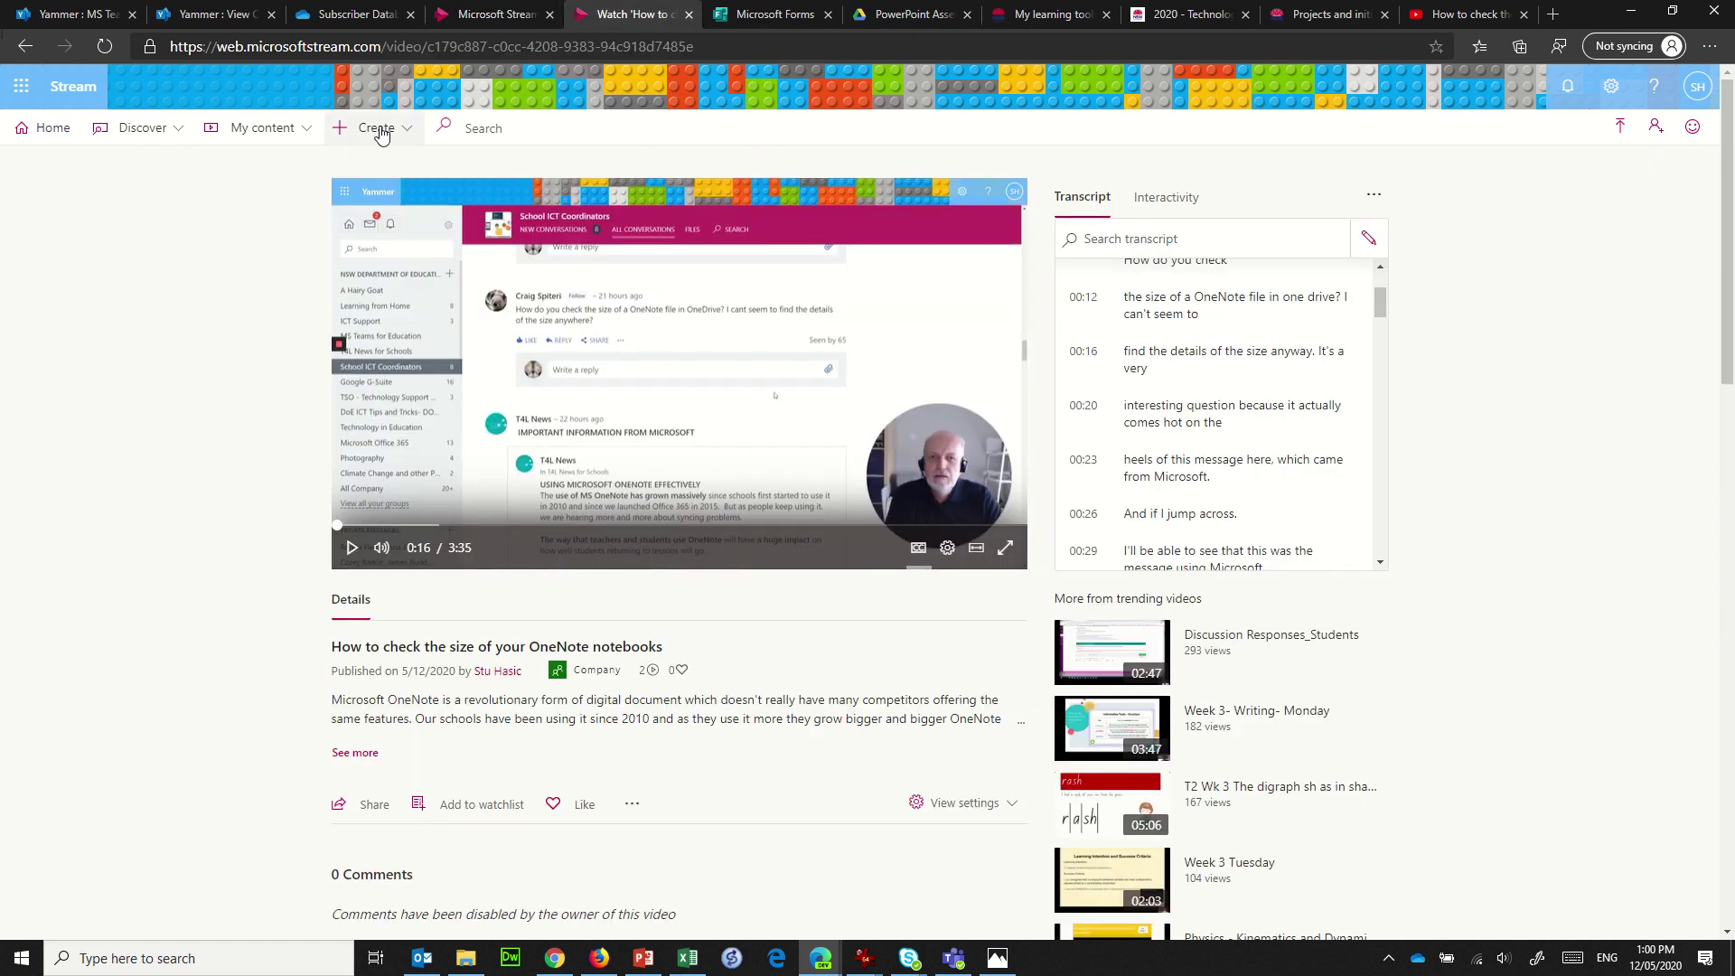
click(381, 132)
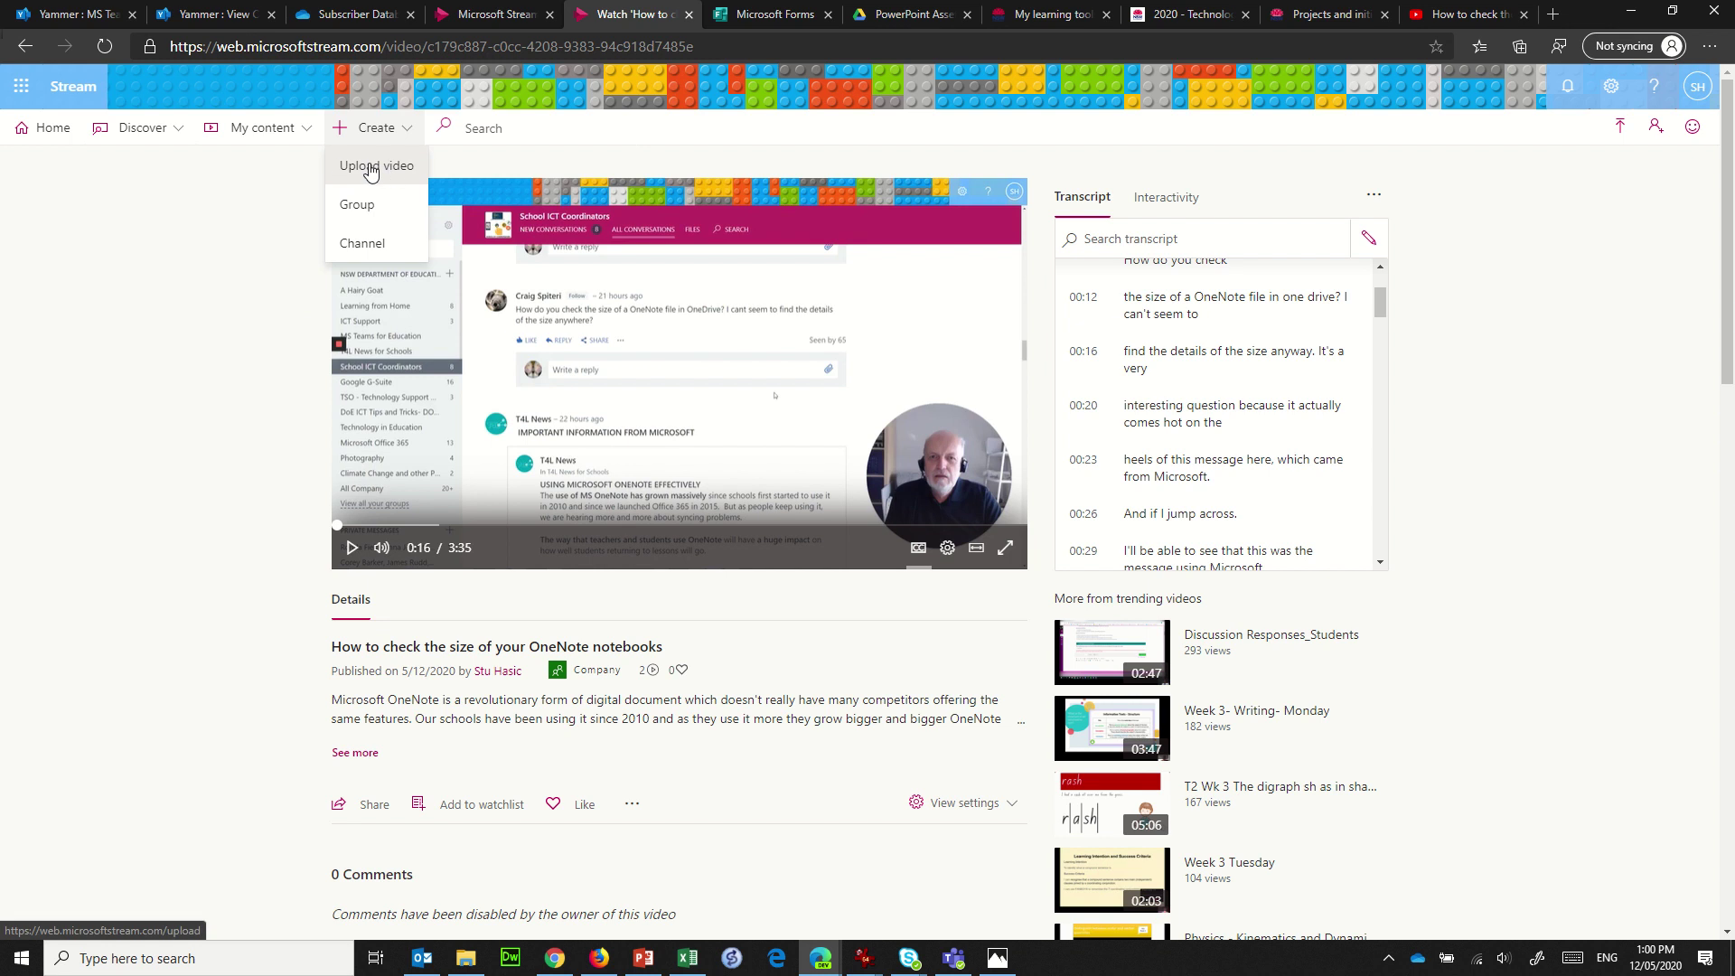
click(232, 339)
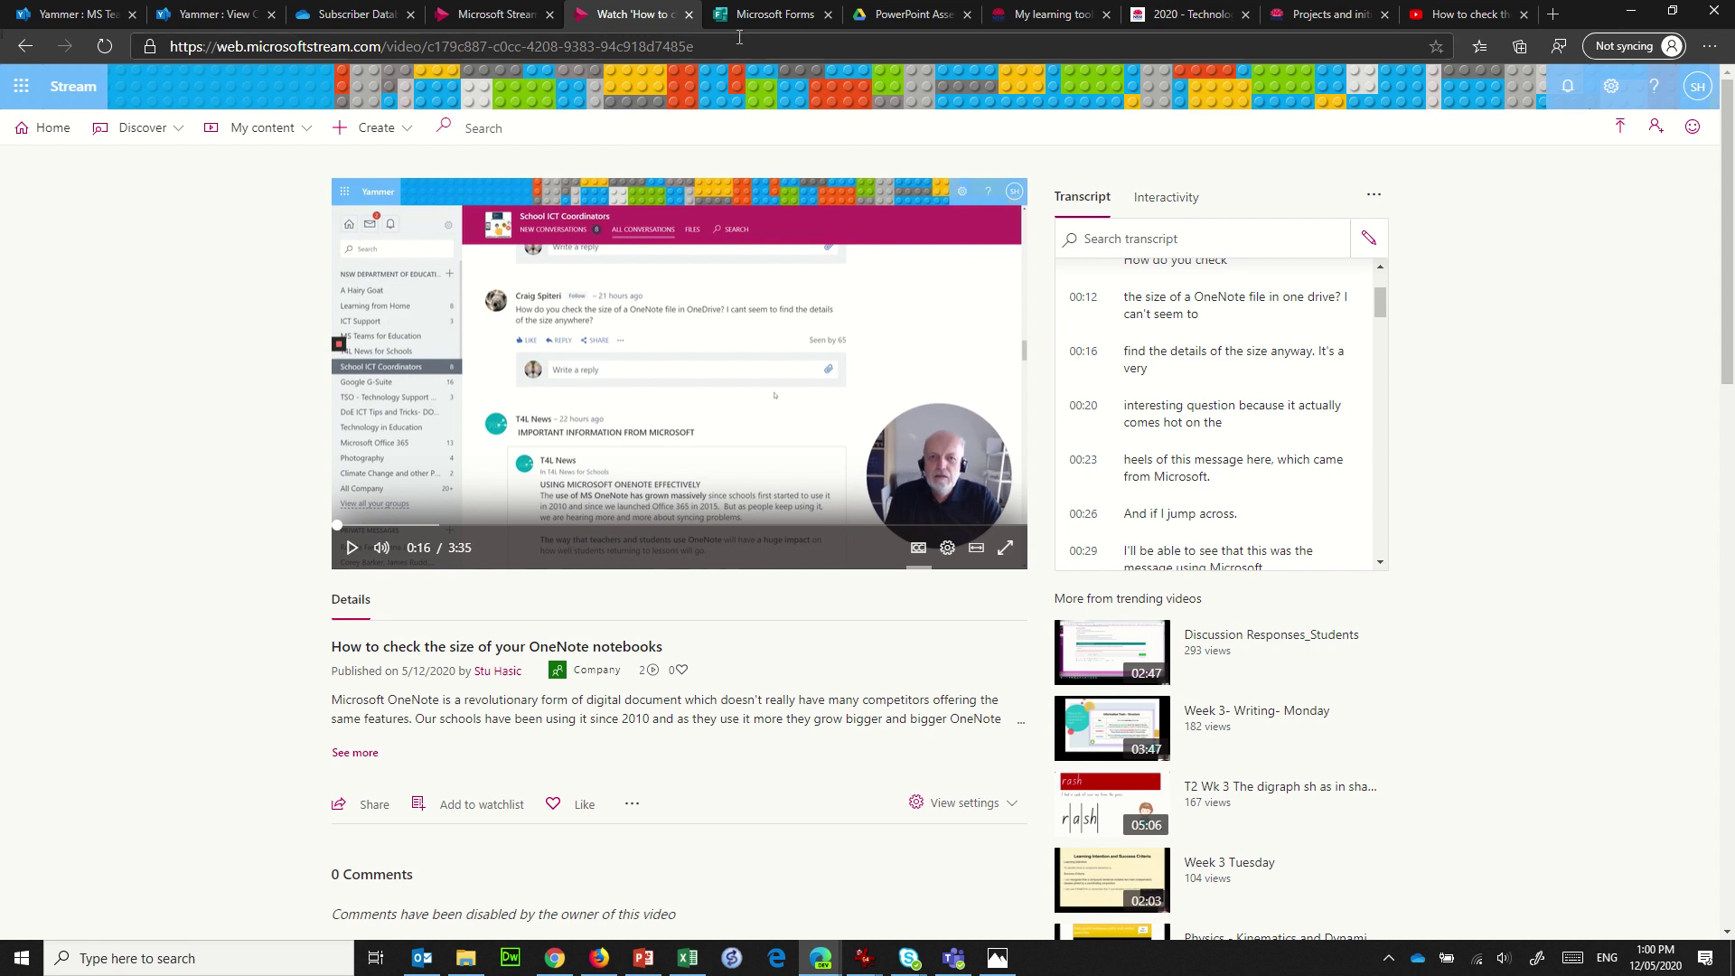
click(775, 15)
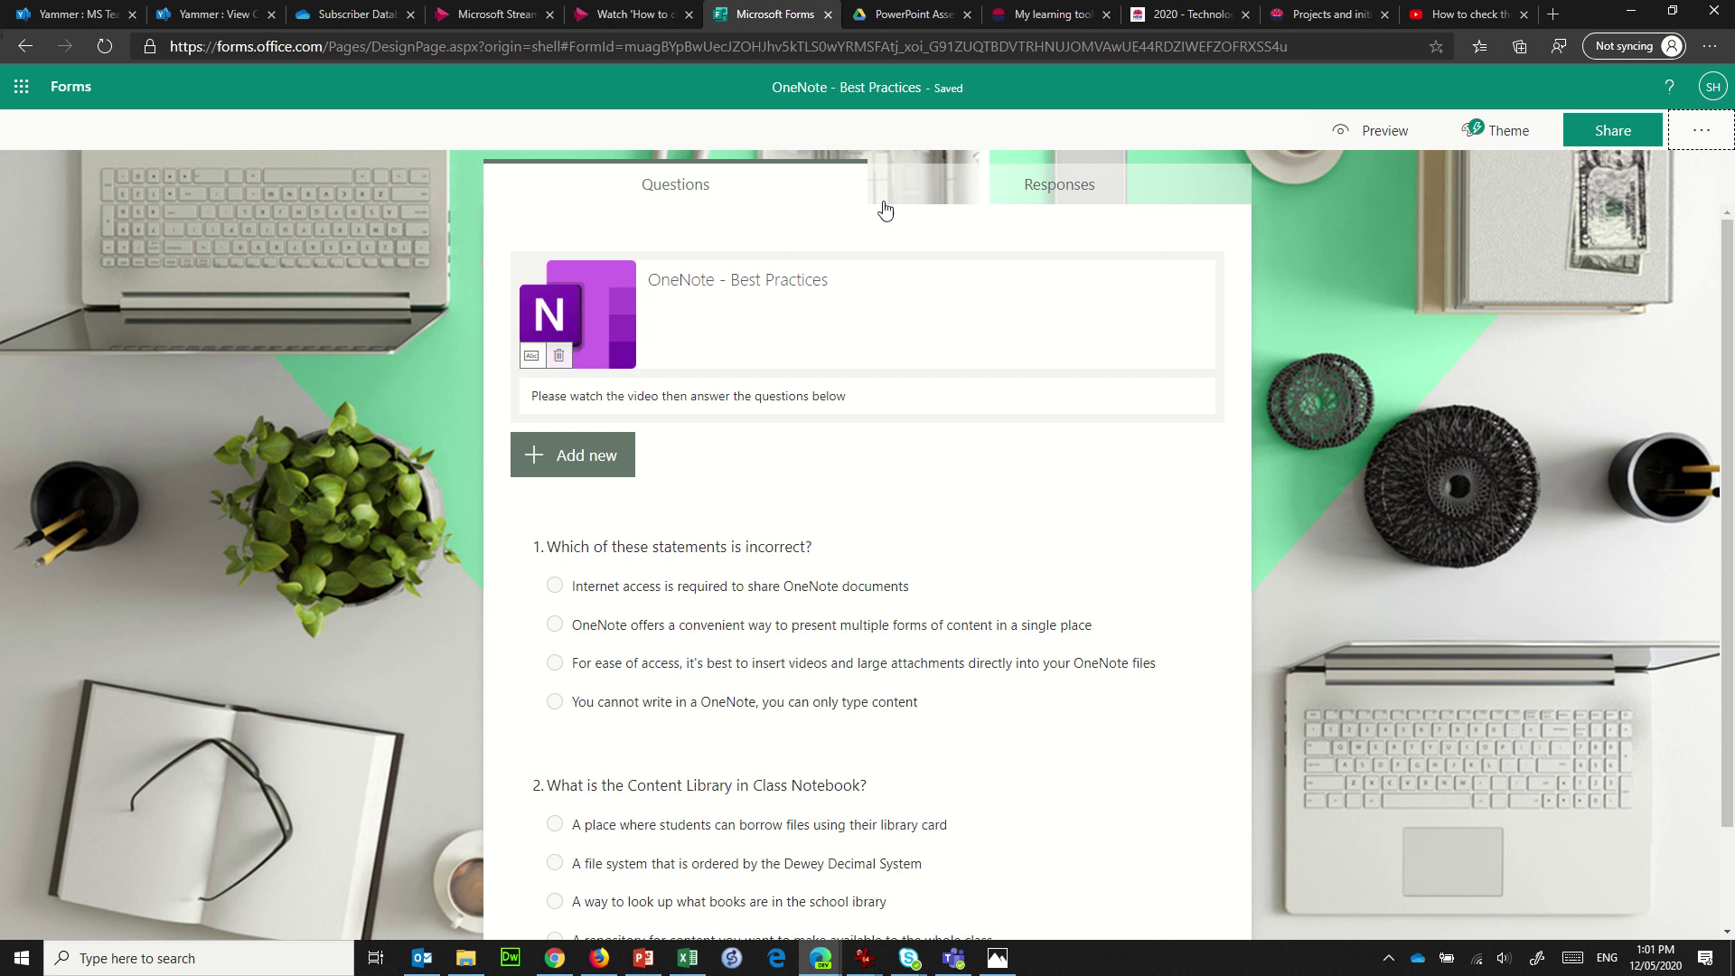
scroll(813, 386, down, 1)
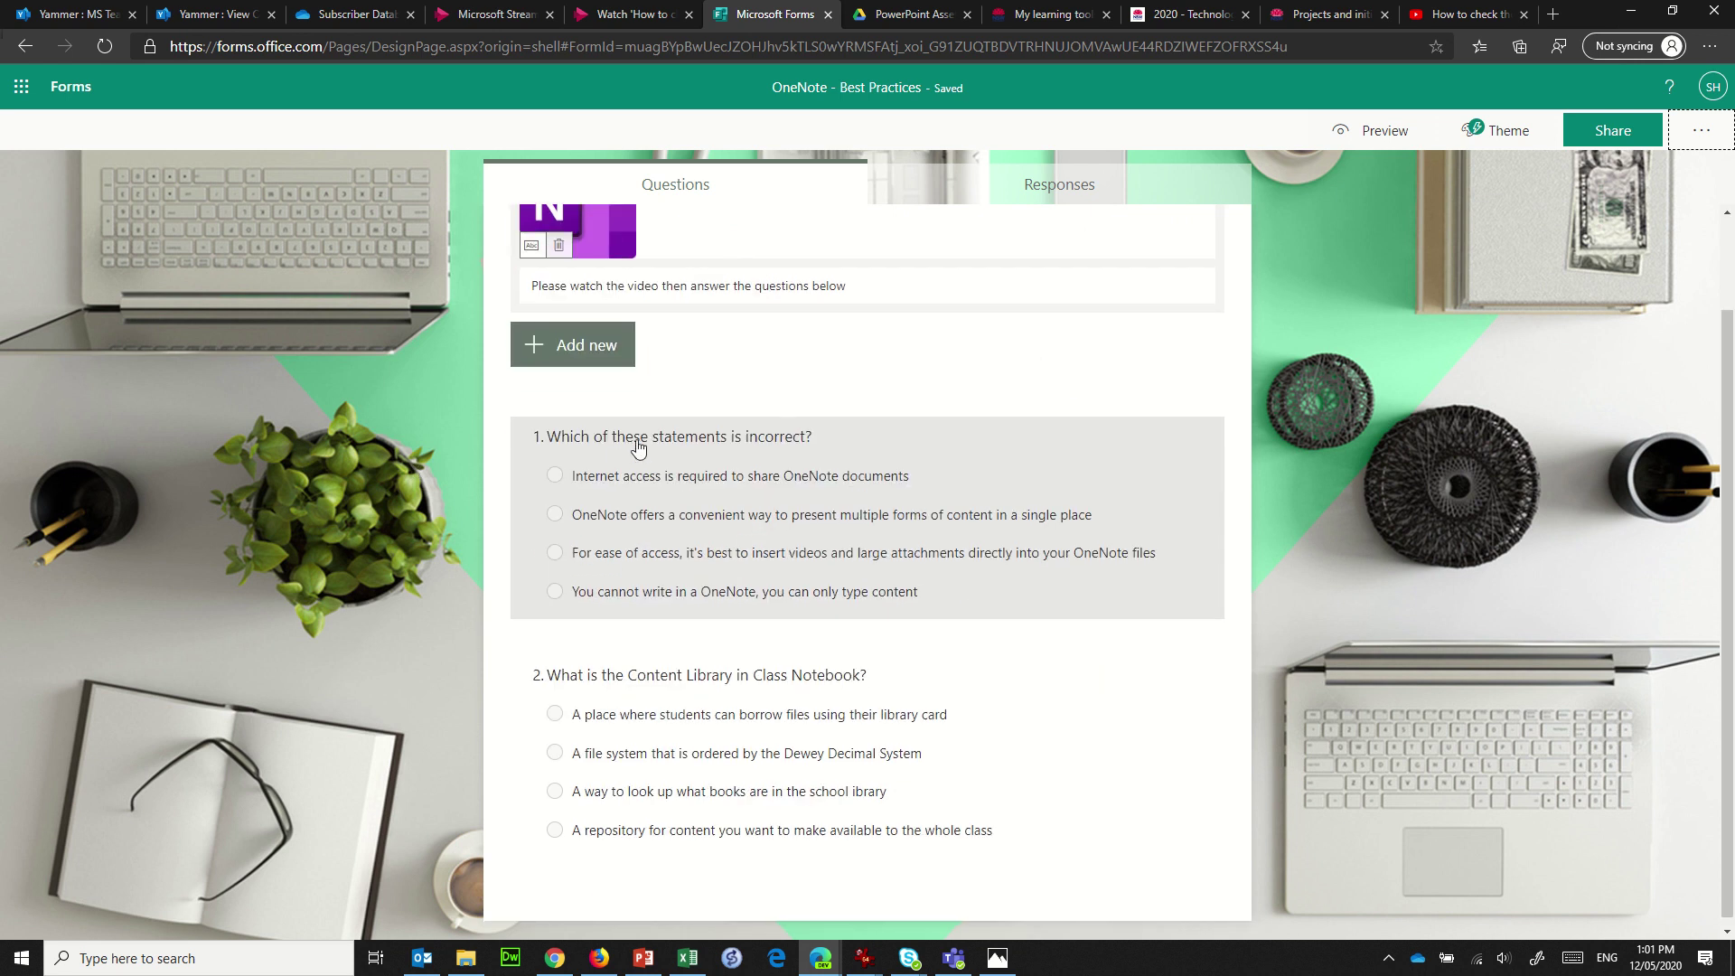
scroll(572, 443, up, 1)
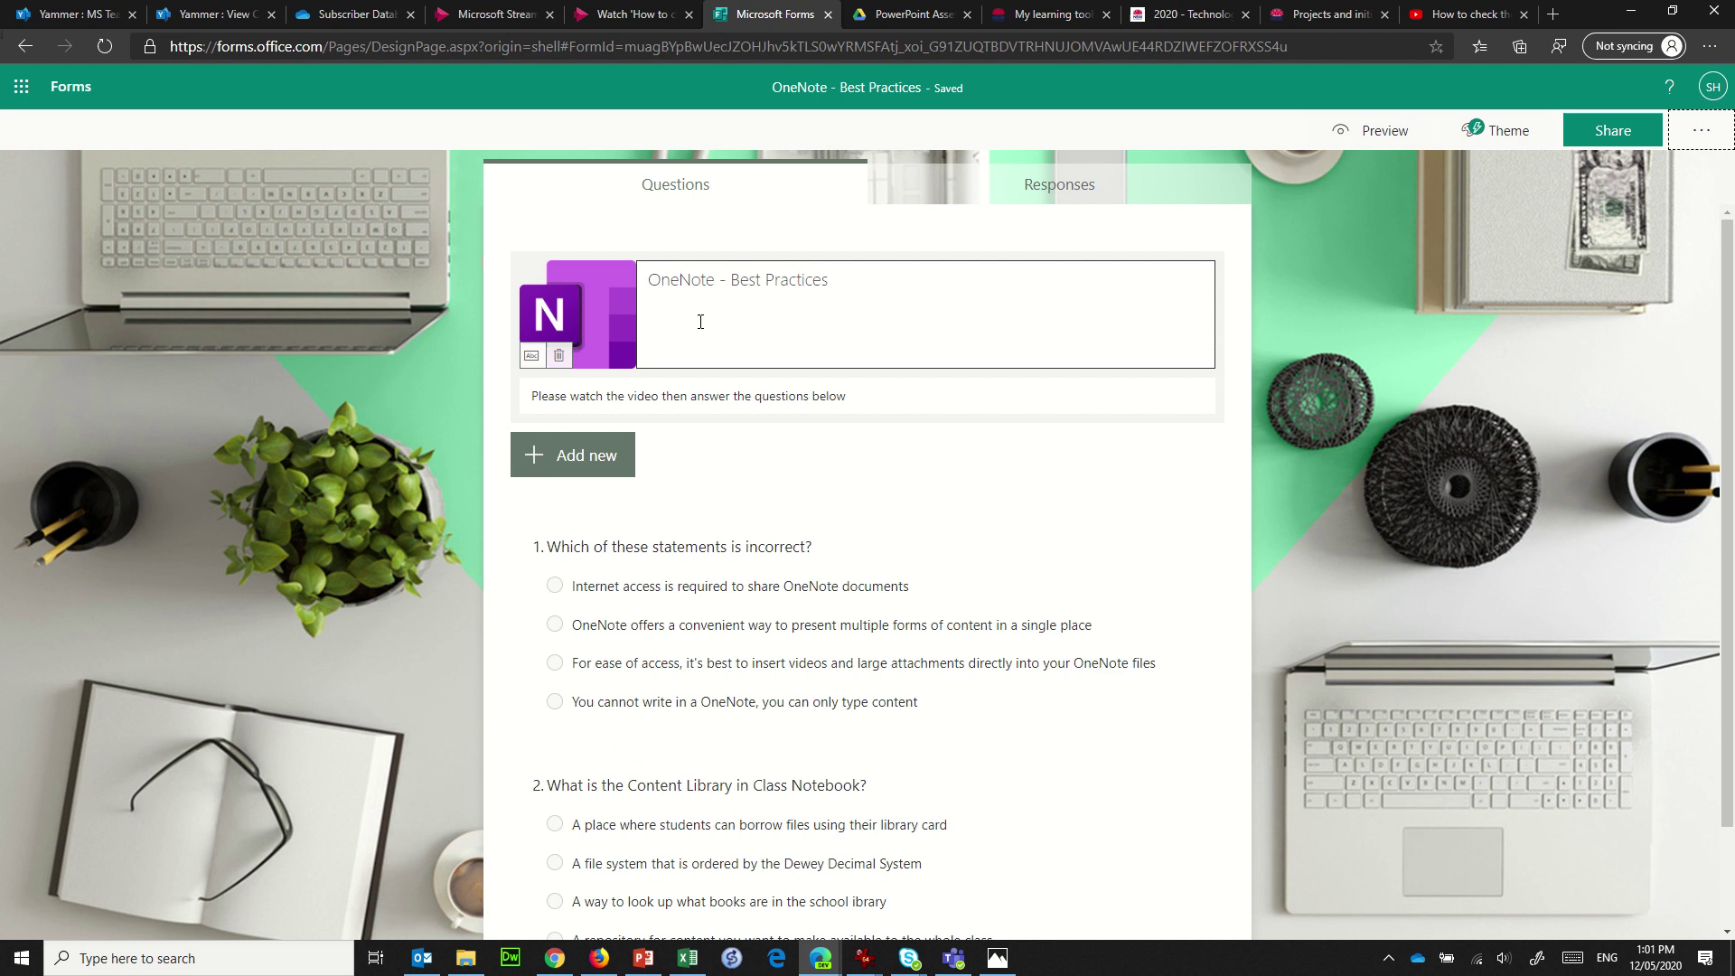
scroll(832, 514, down, 1)
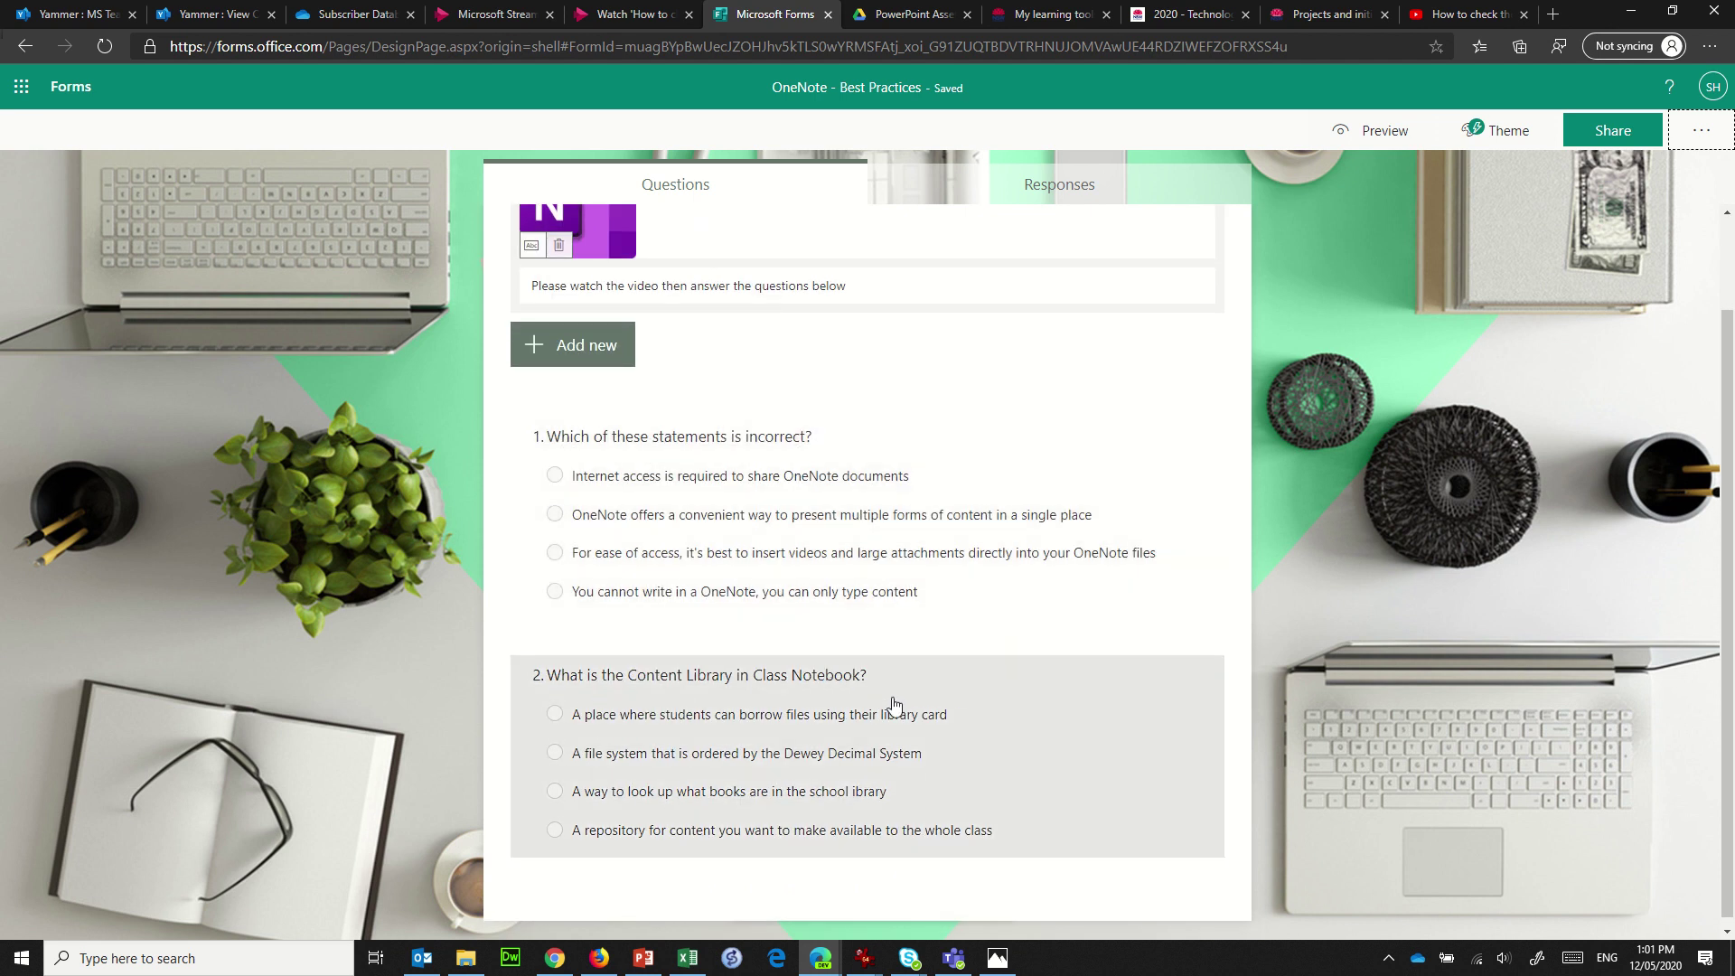
scroll(809, 714, up, 1)
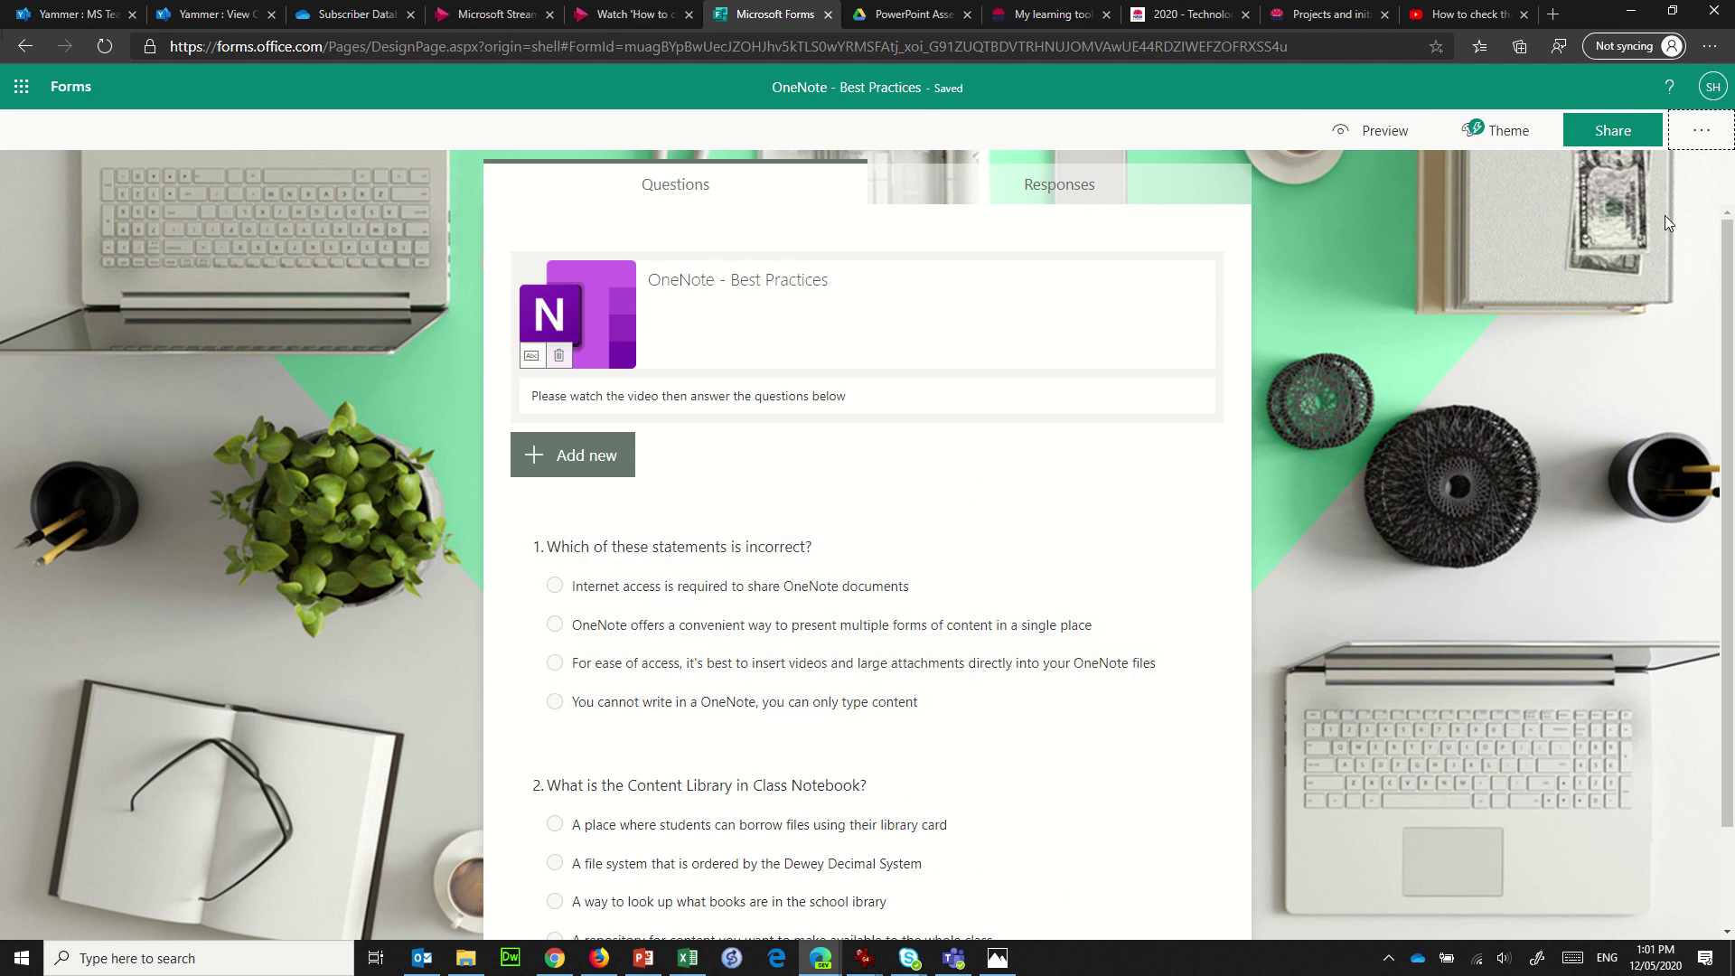
Step: Check the quiz settings, copy its response link, and go back to the Stream video
click(1703, 135)
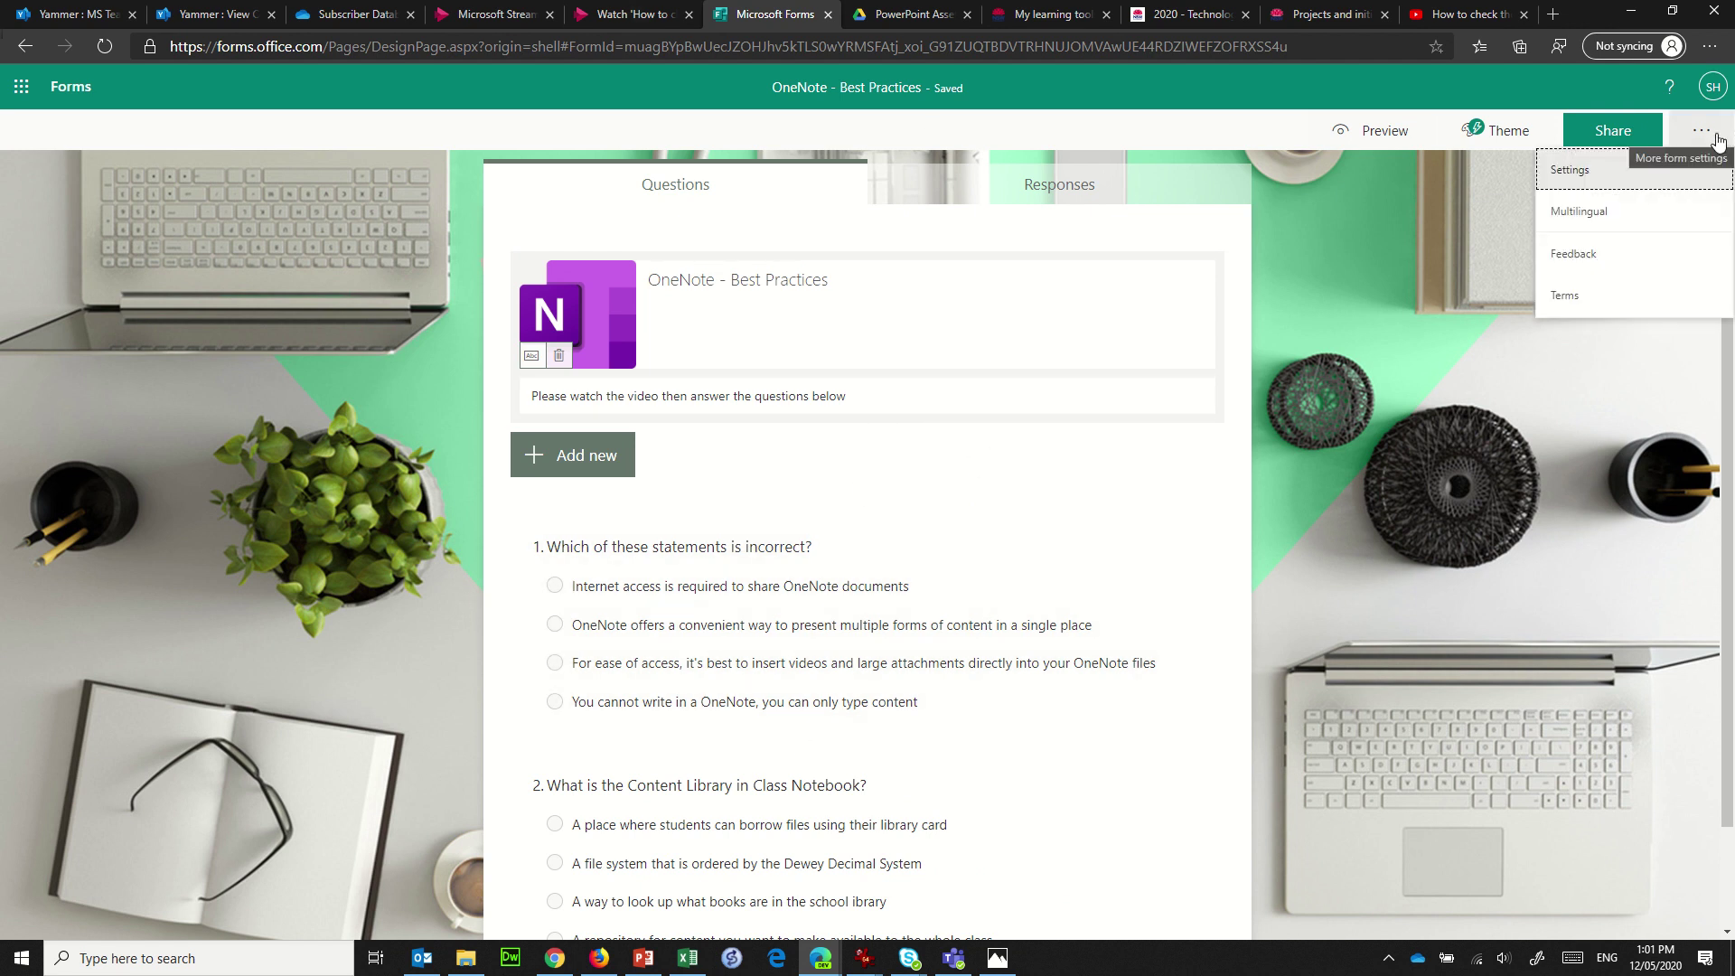
click(1573, 170)
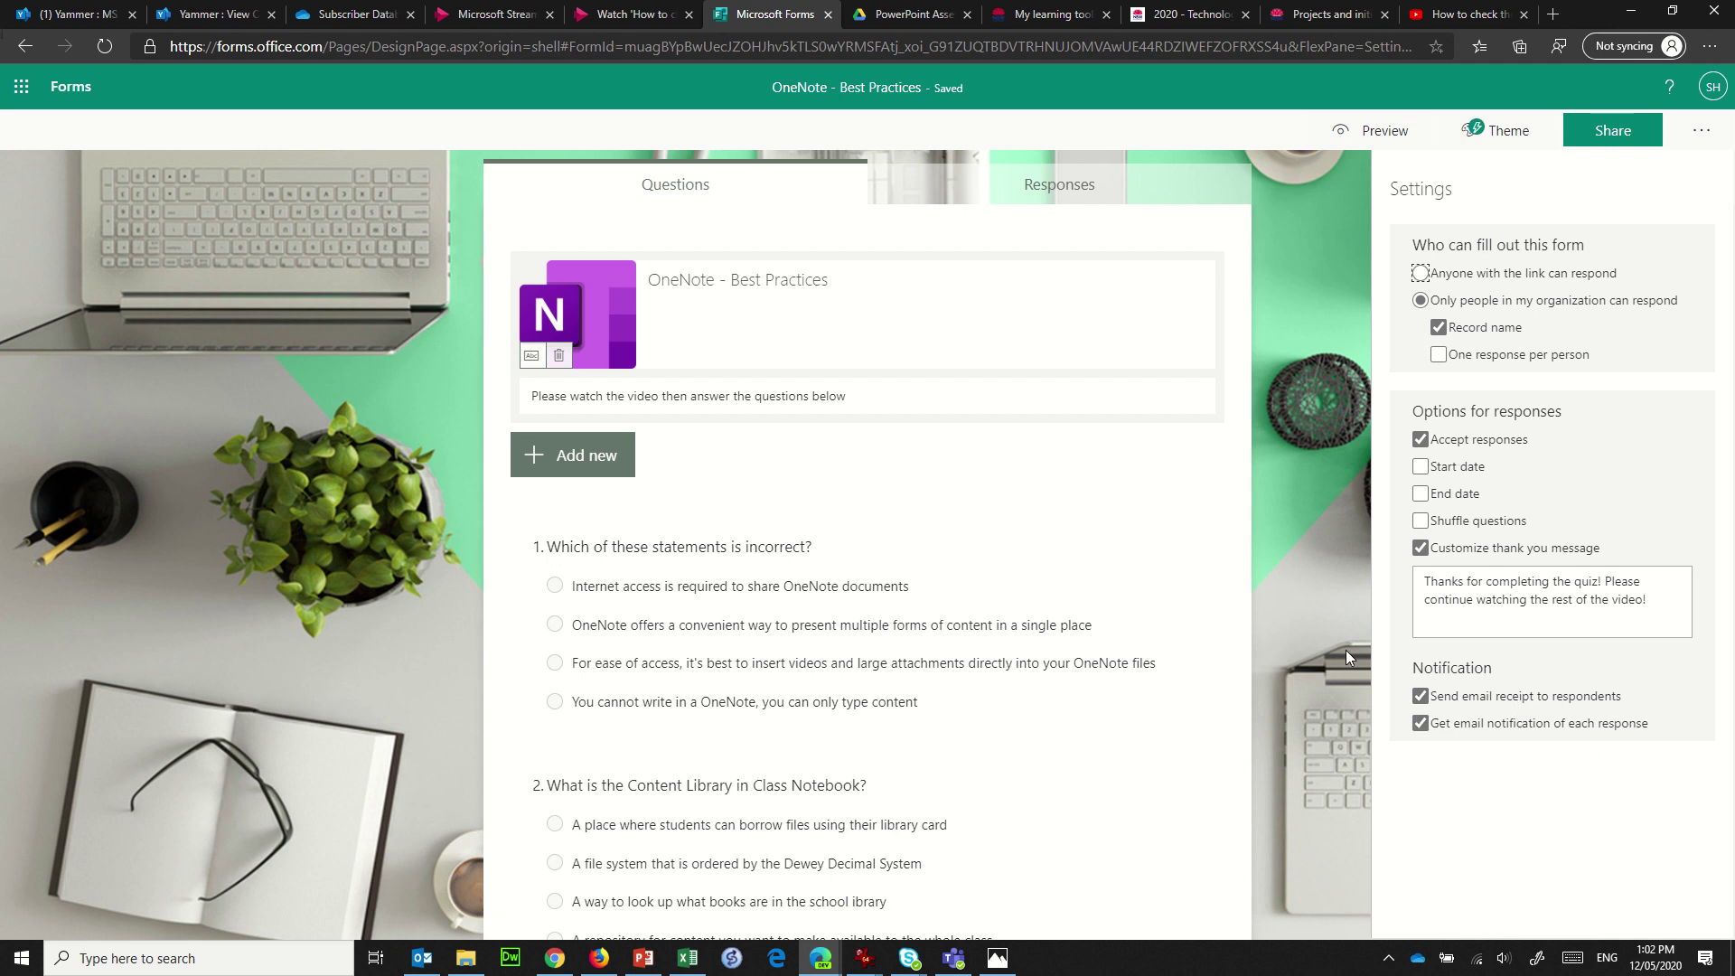
click(1607, 140)
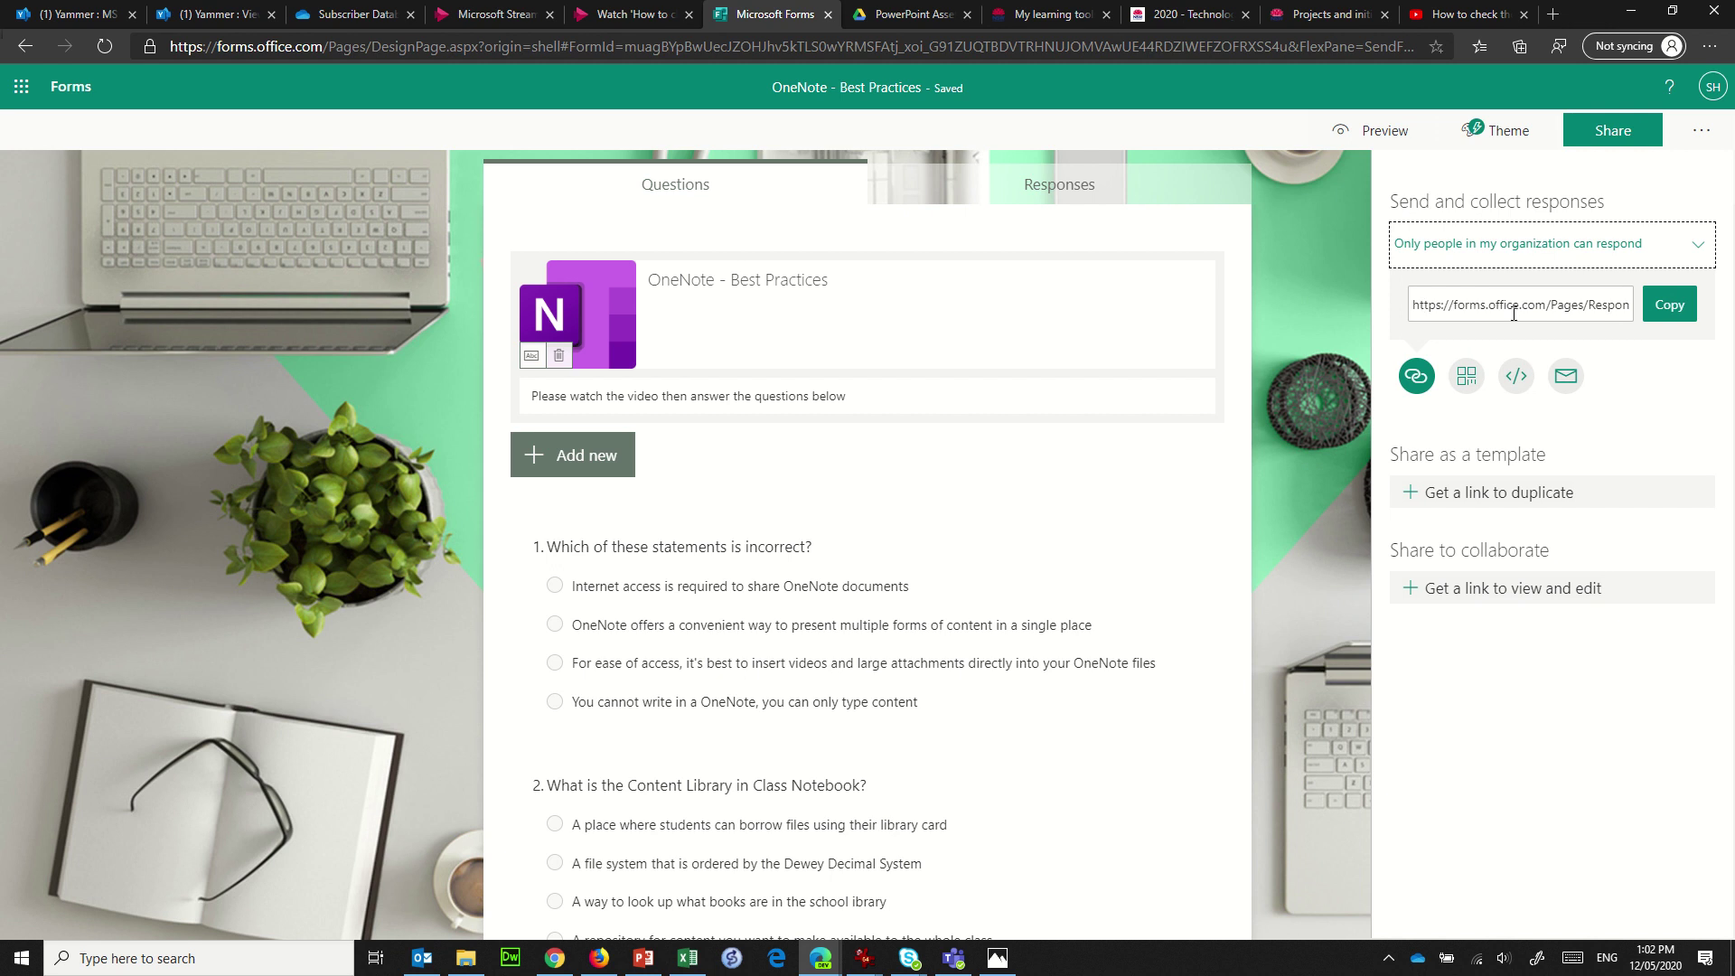
click(1669, 304)
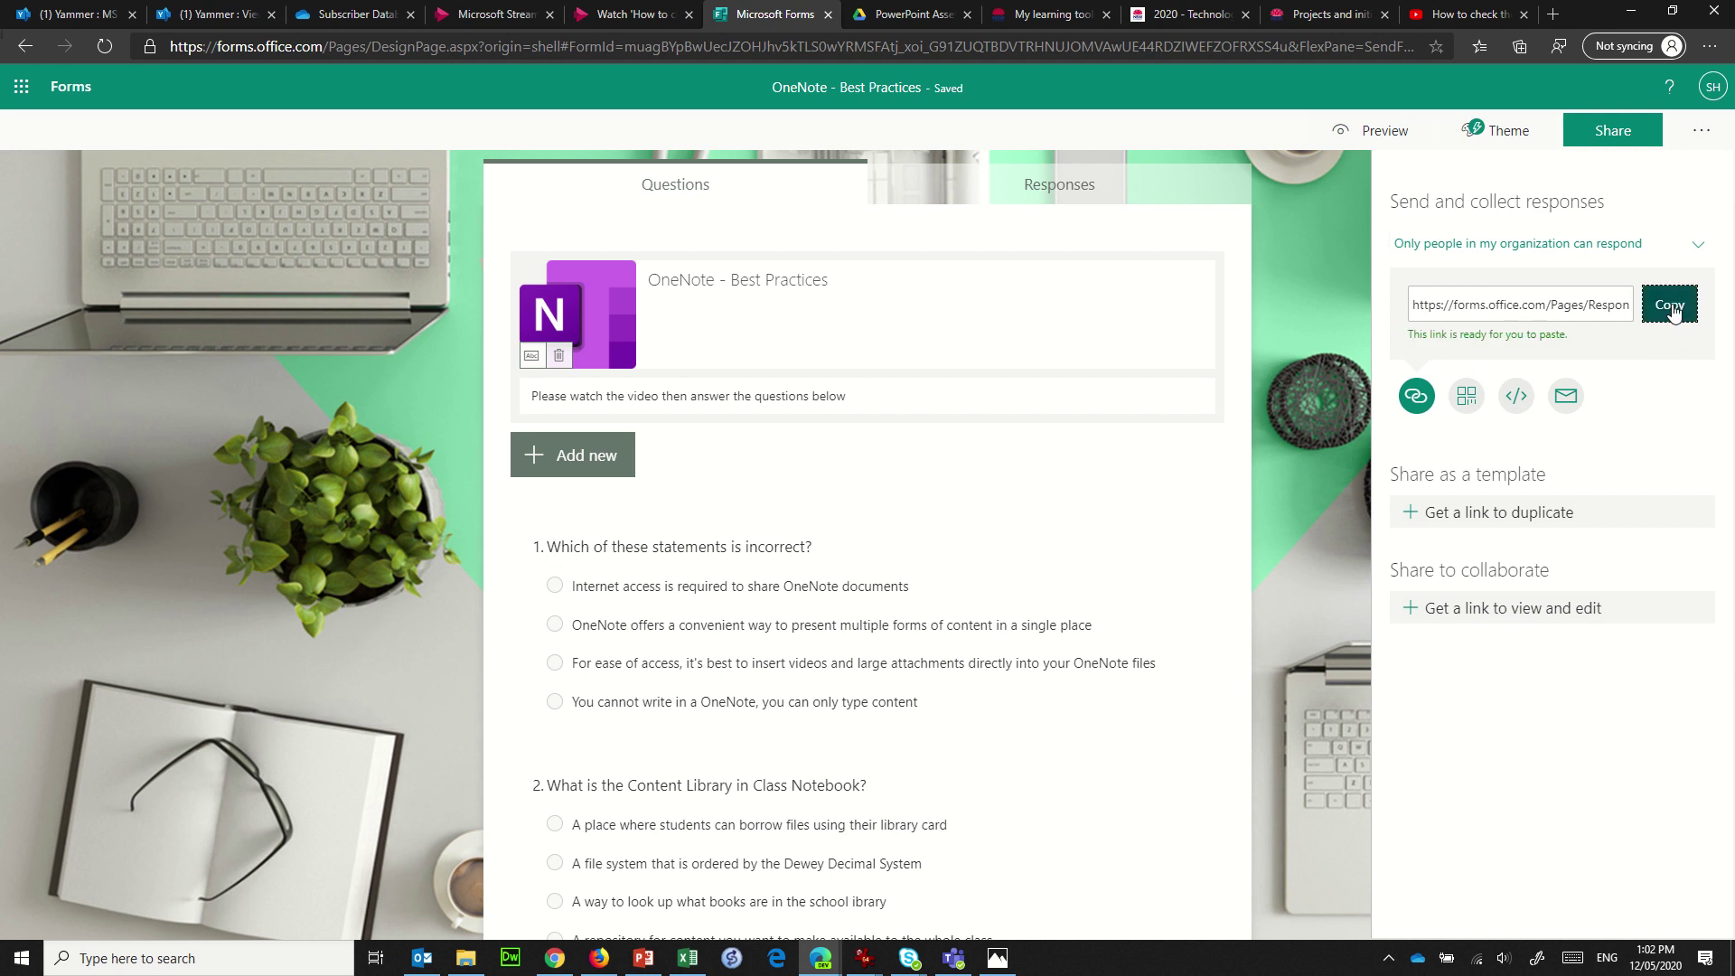
click(643, 15)
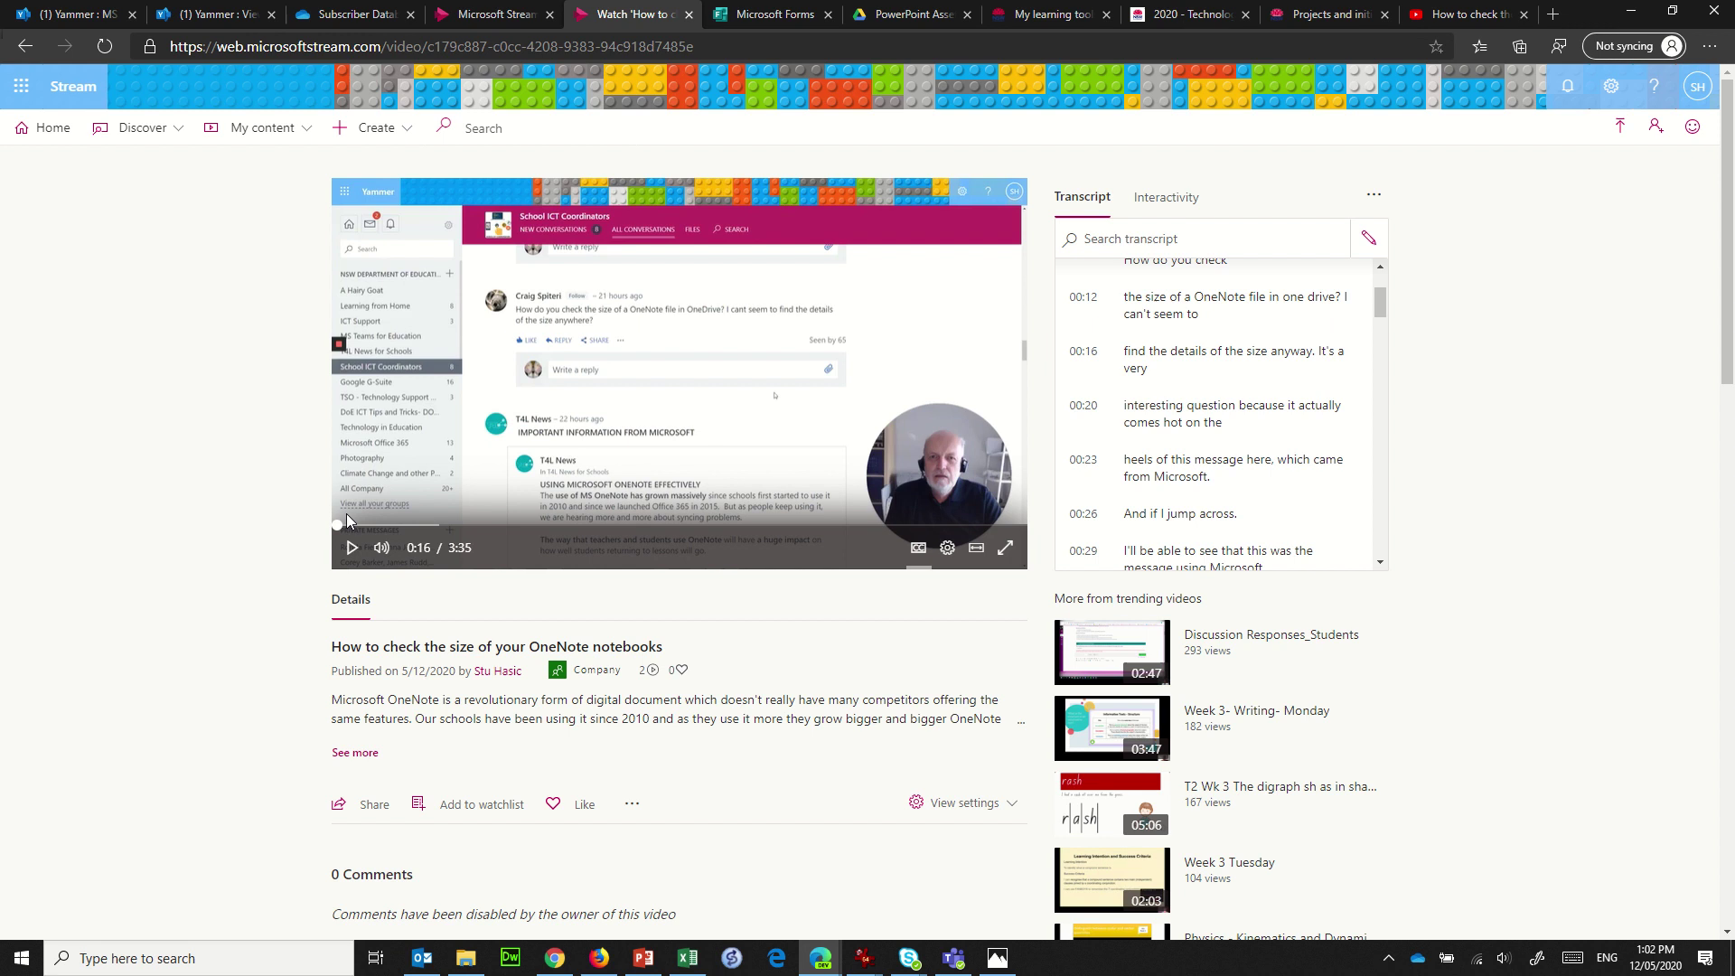
Step: At 1:50, add the pasted quiz URL as a form named 'OneNote Quiz' to the timeline
drag(339, 528, 459, 533)
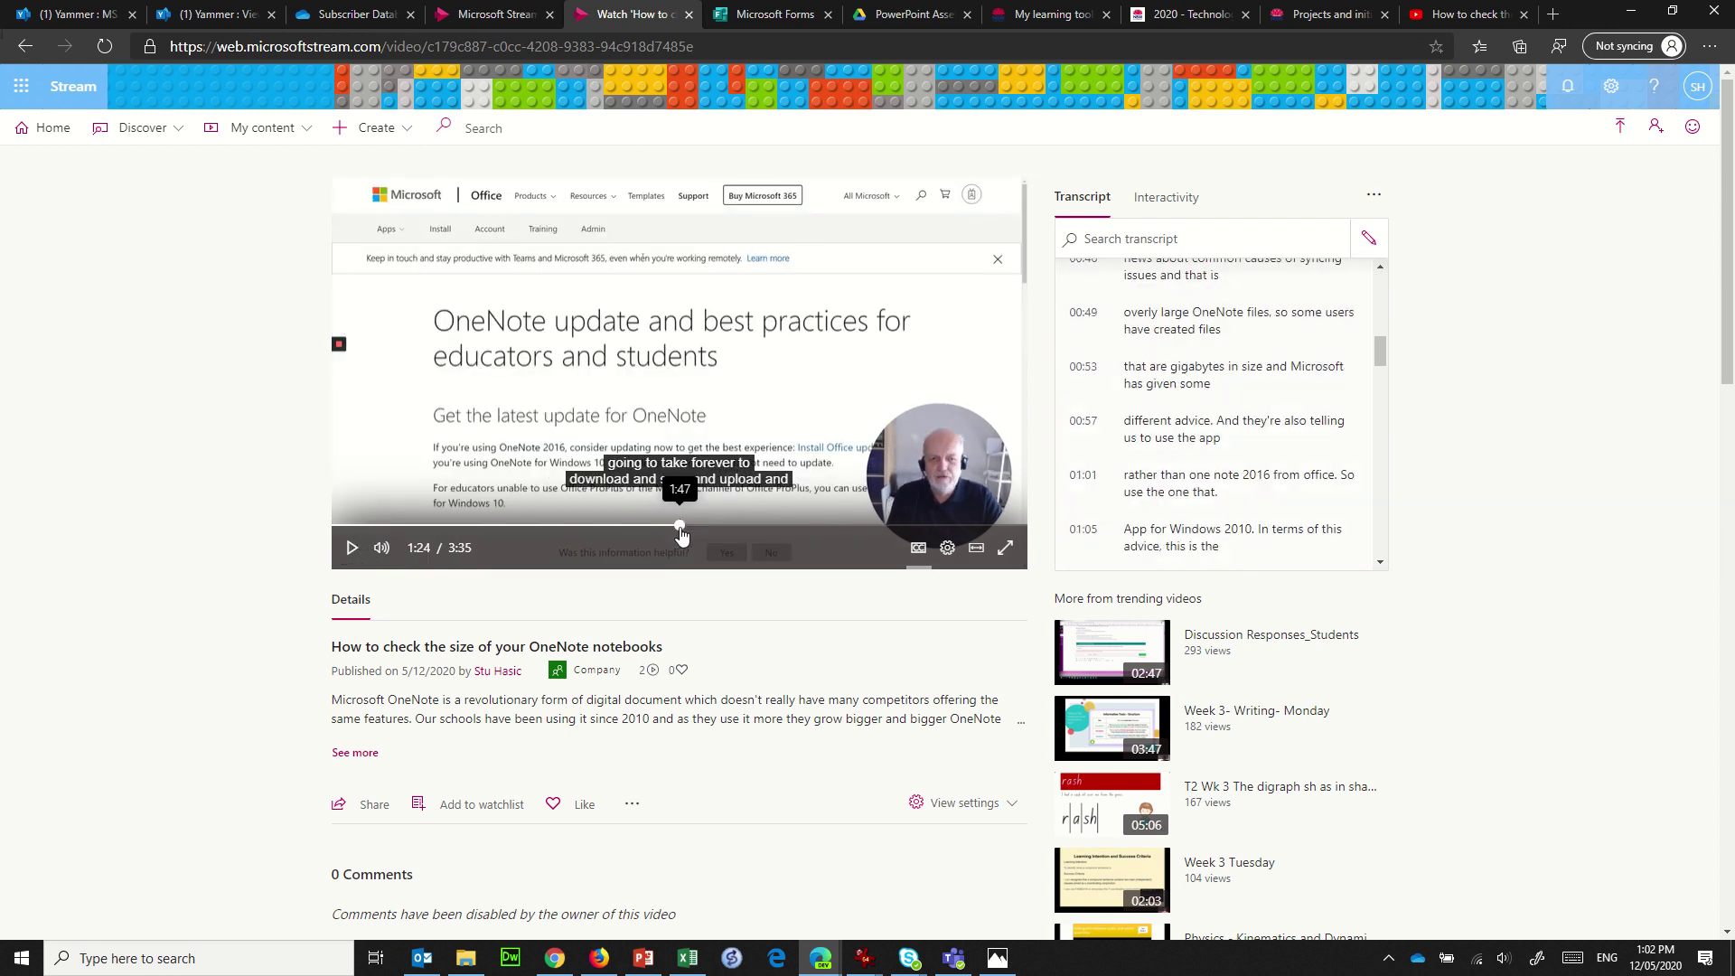
click(686, 529)
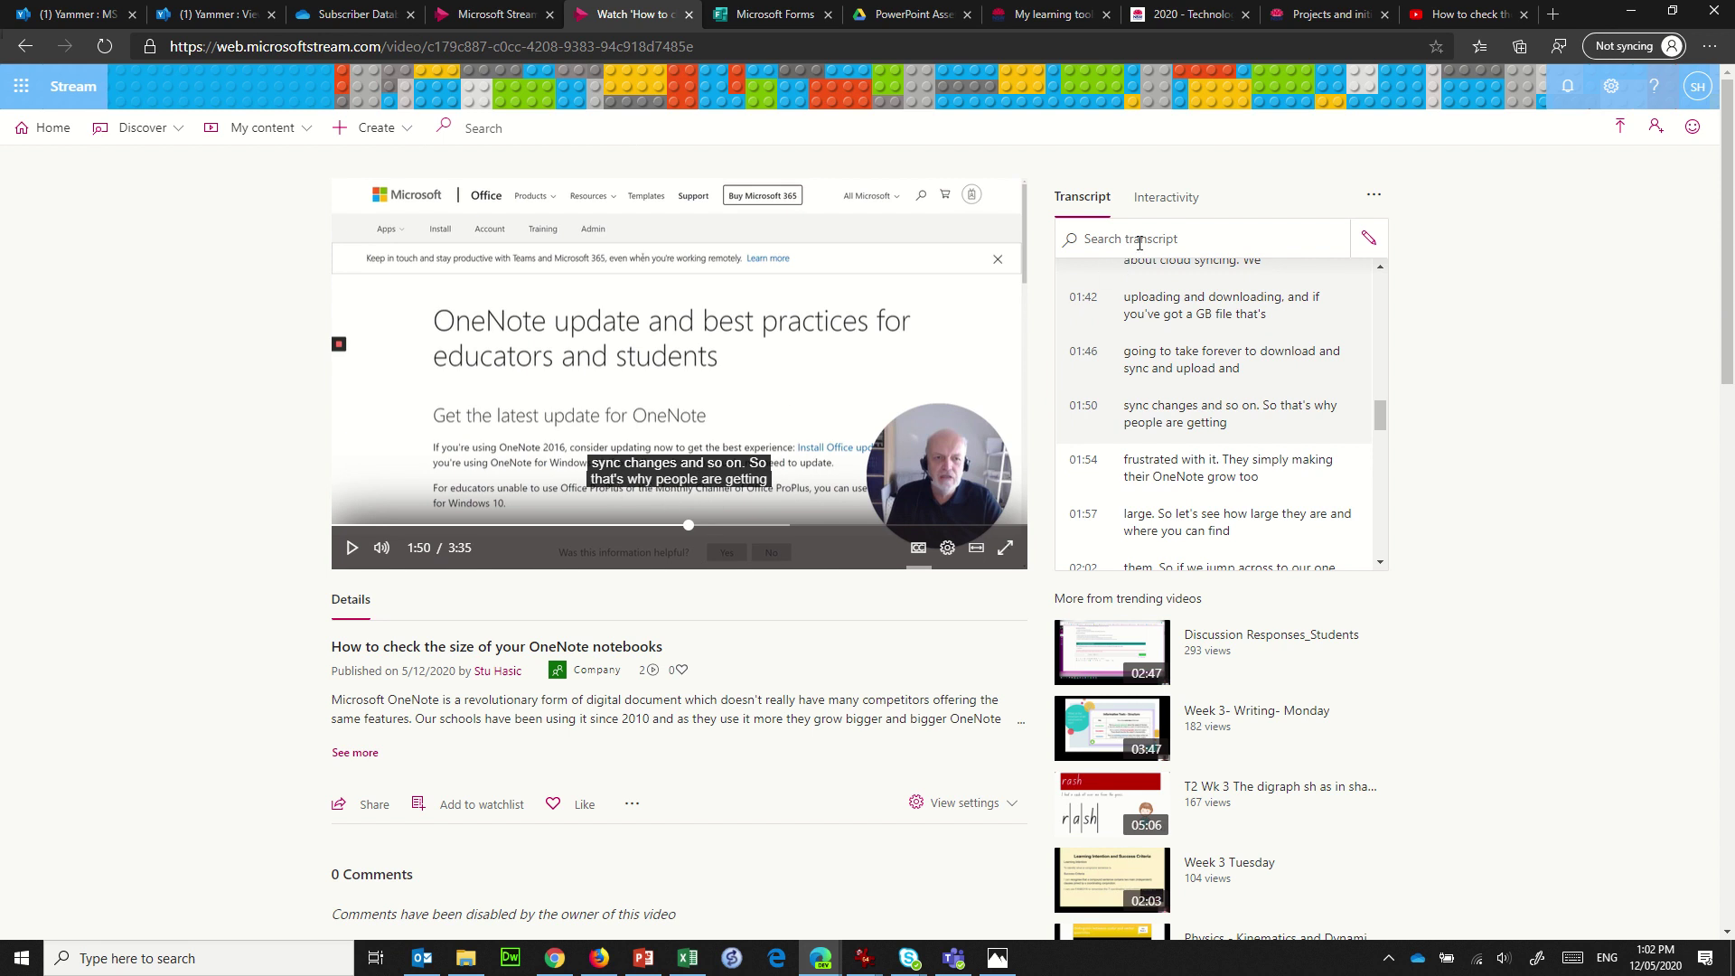
click(1169, 202)
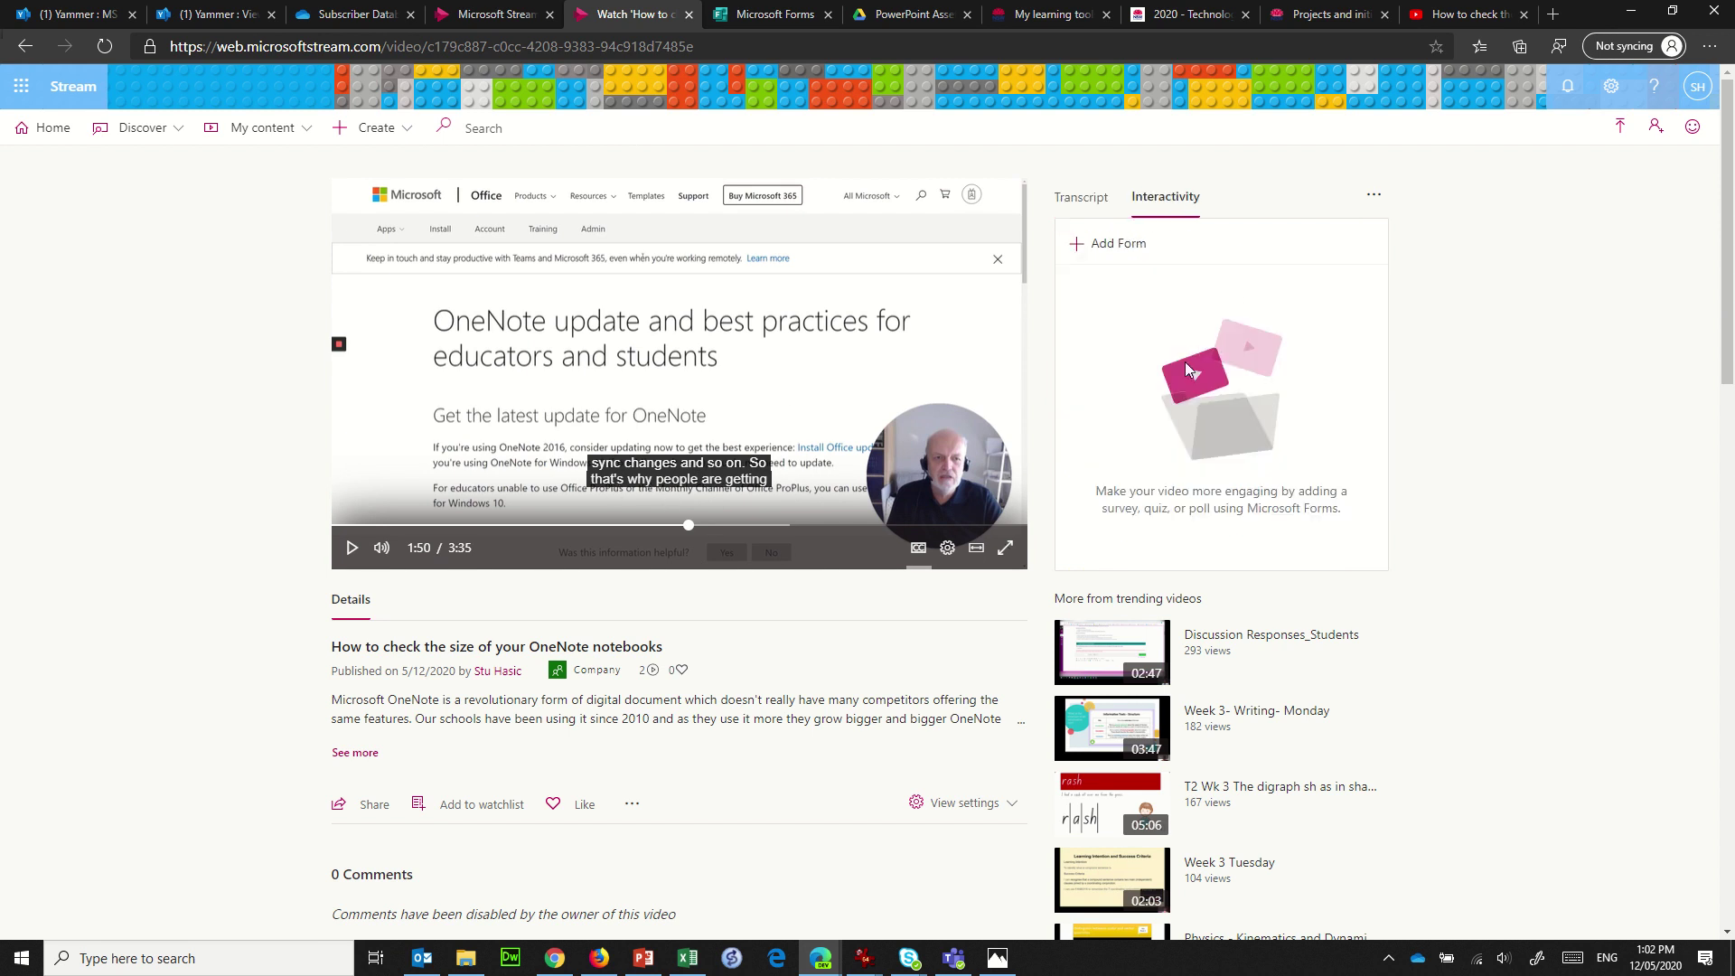
click(1098, 246)
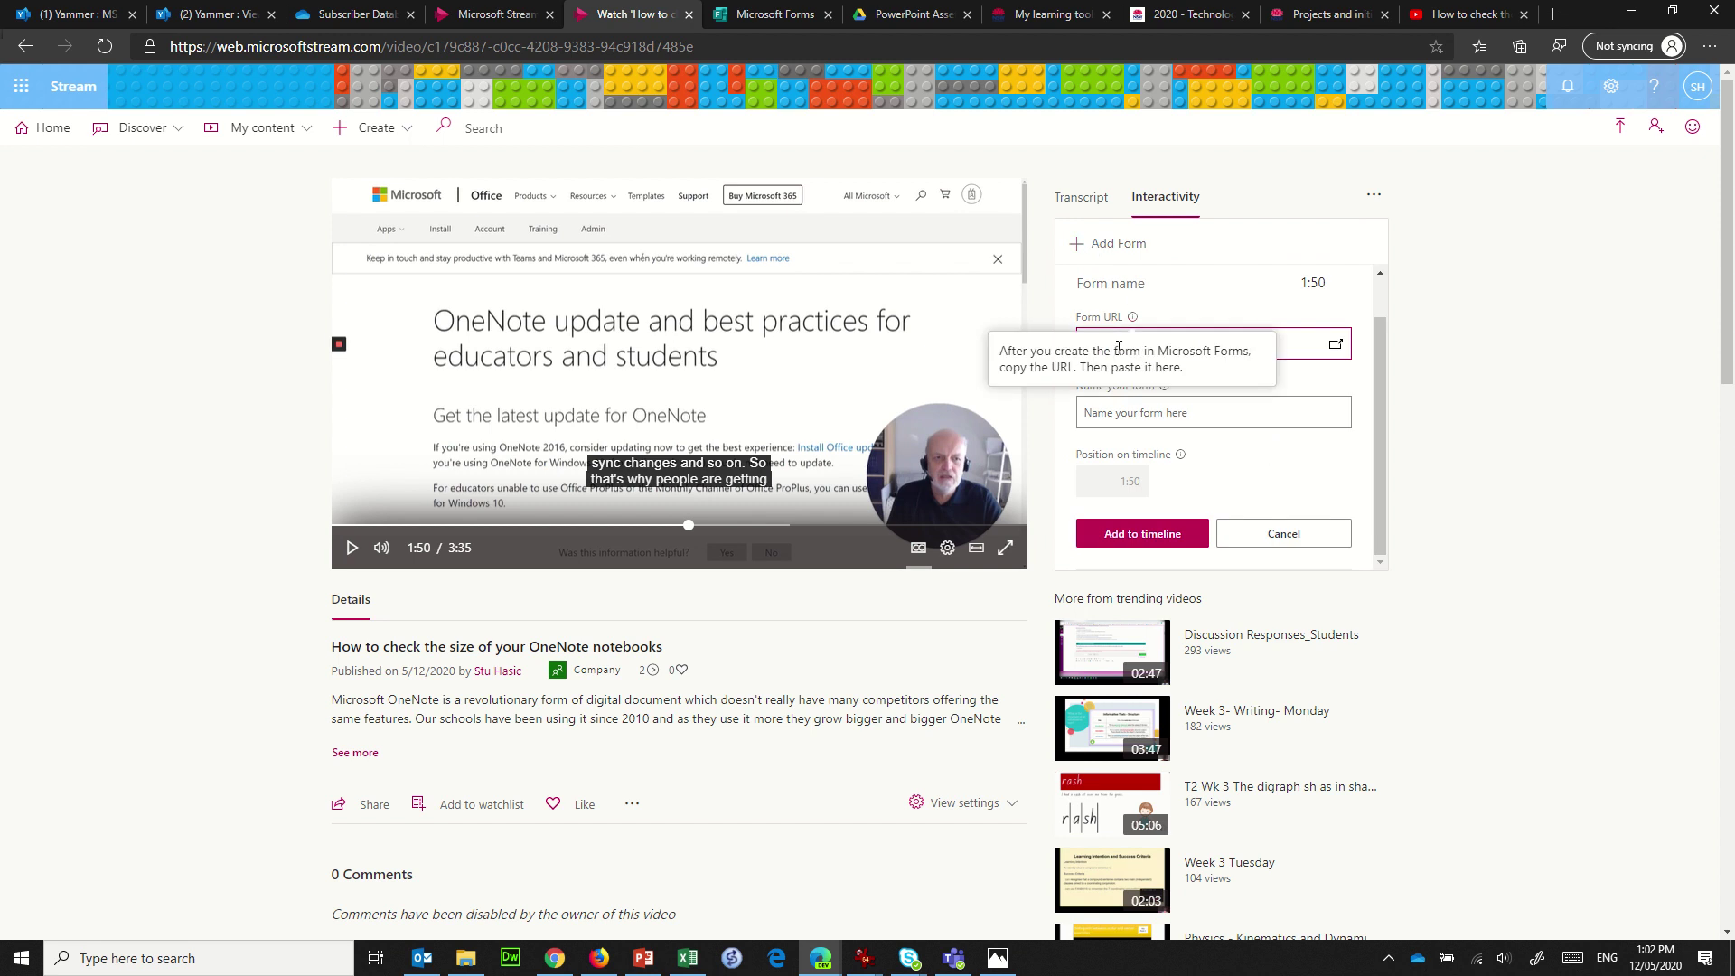
click(1291, 345)
key(ctrl+v)
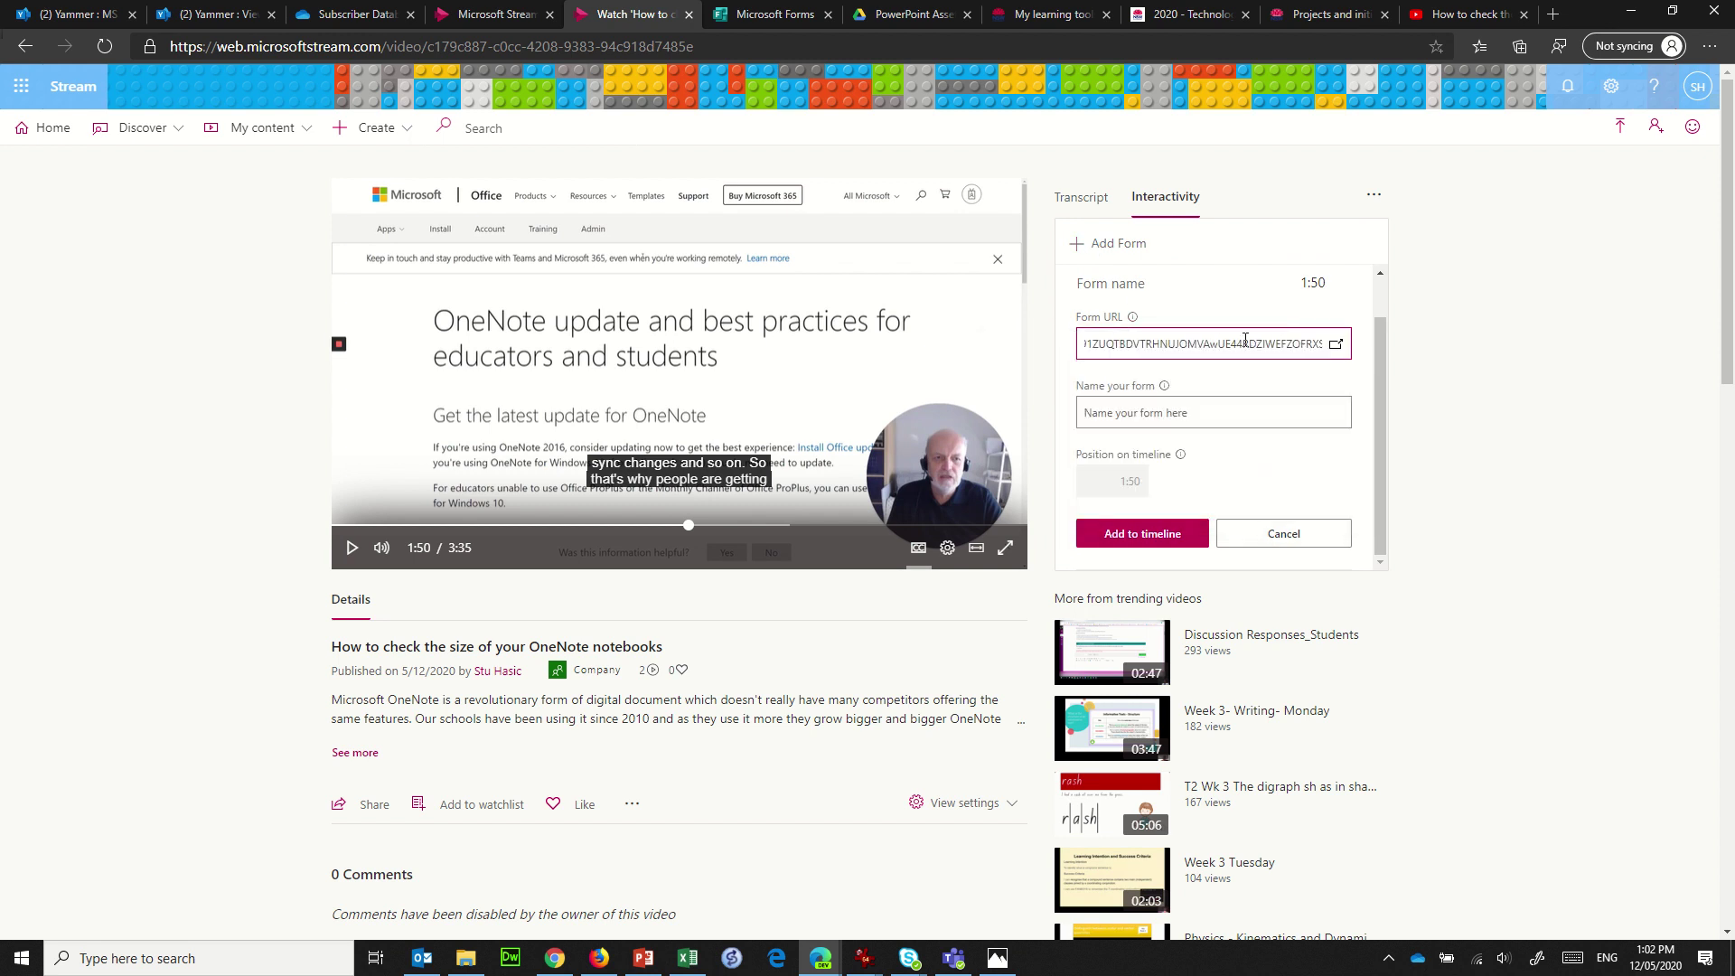
mouse_move(1155, 399)
click(1247, 404)
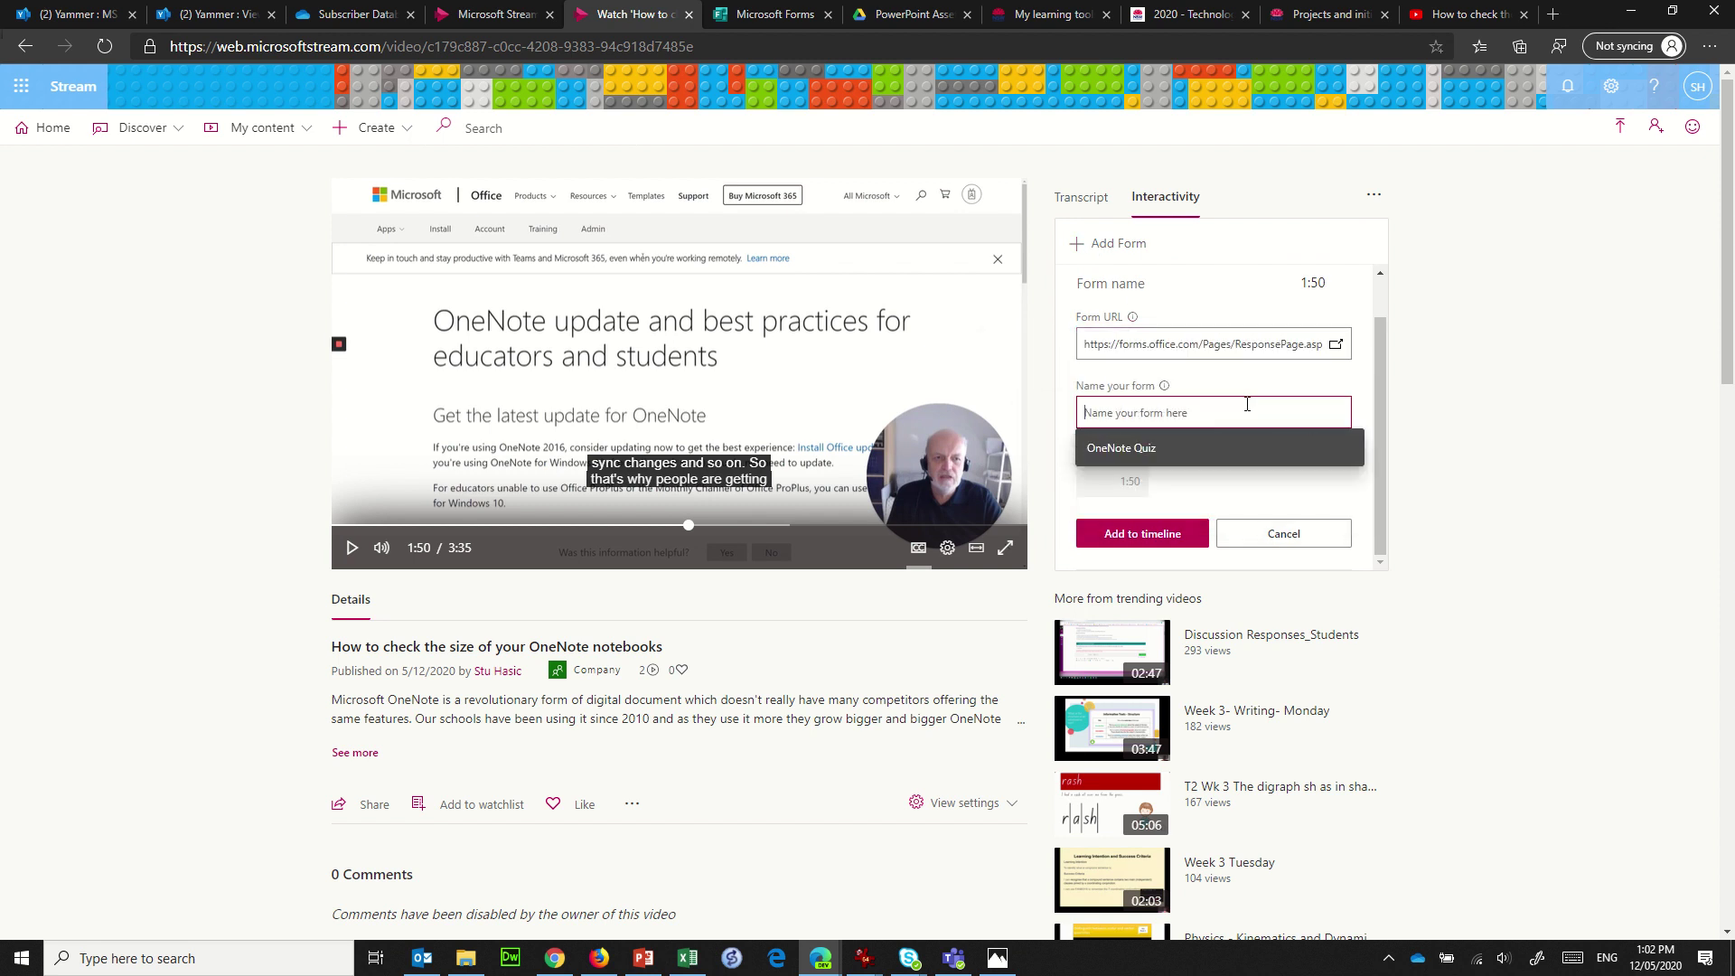
click(1126, 448)
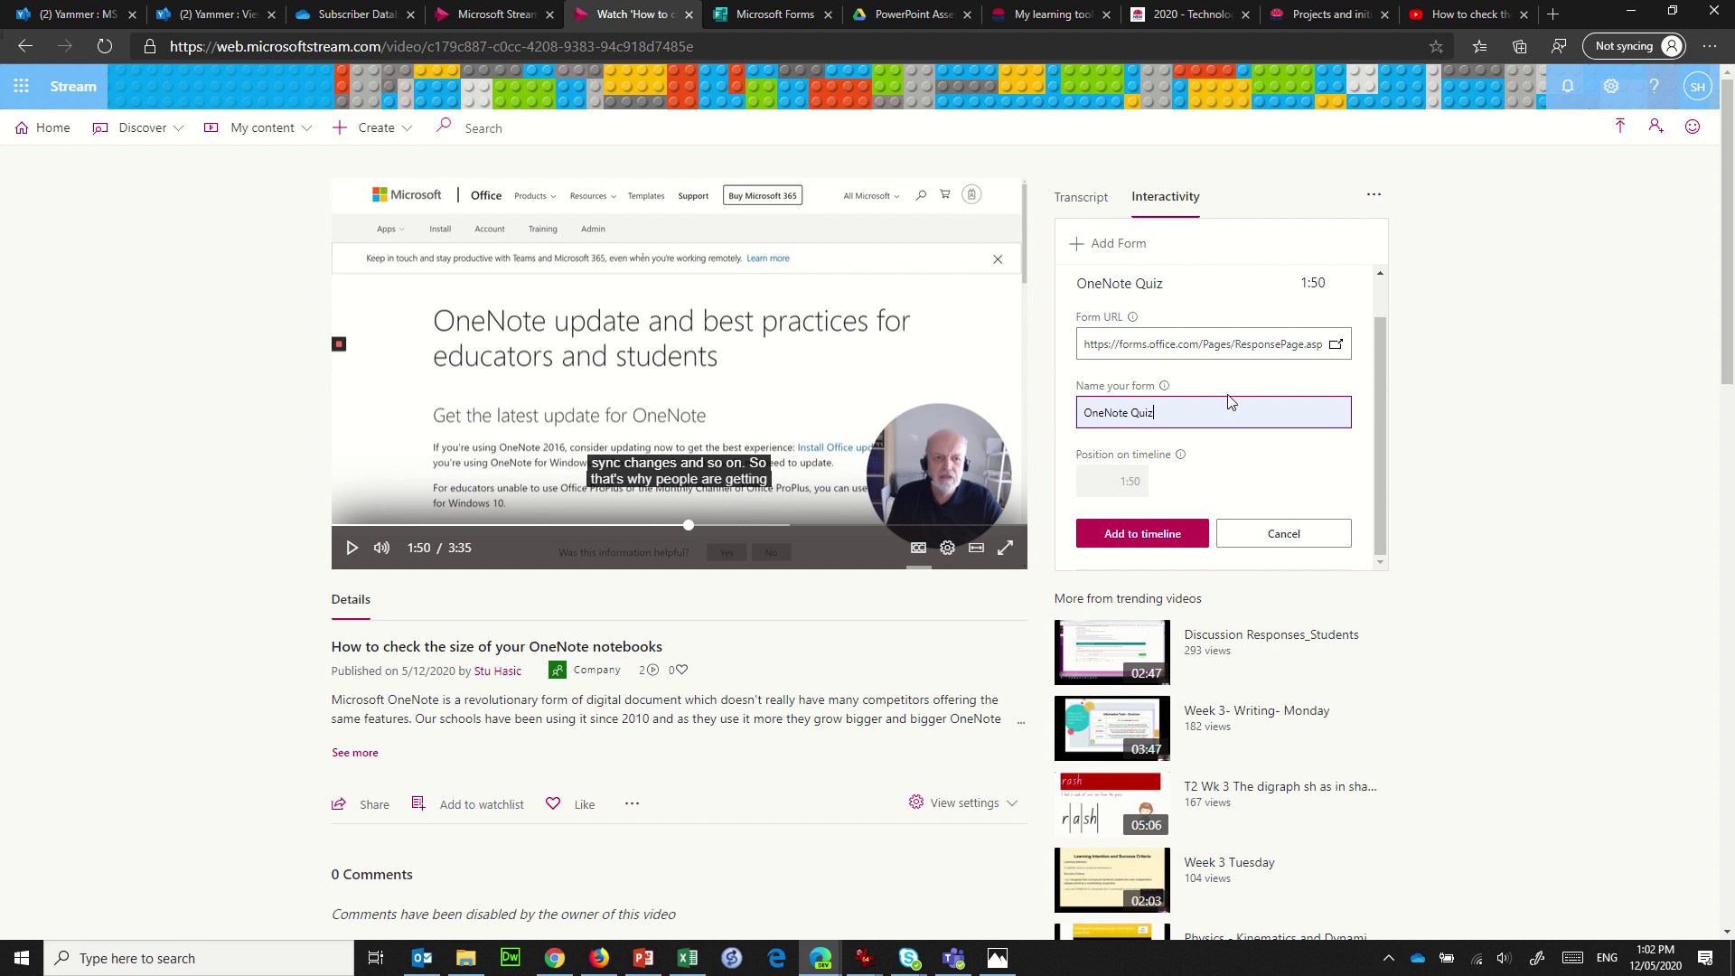
click(1144, 535)
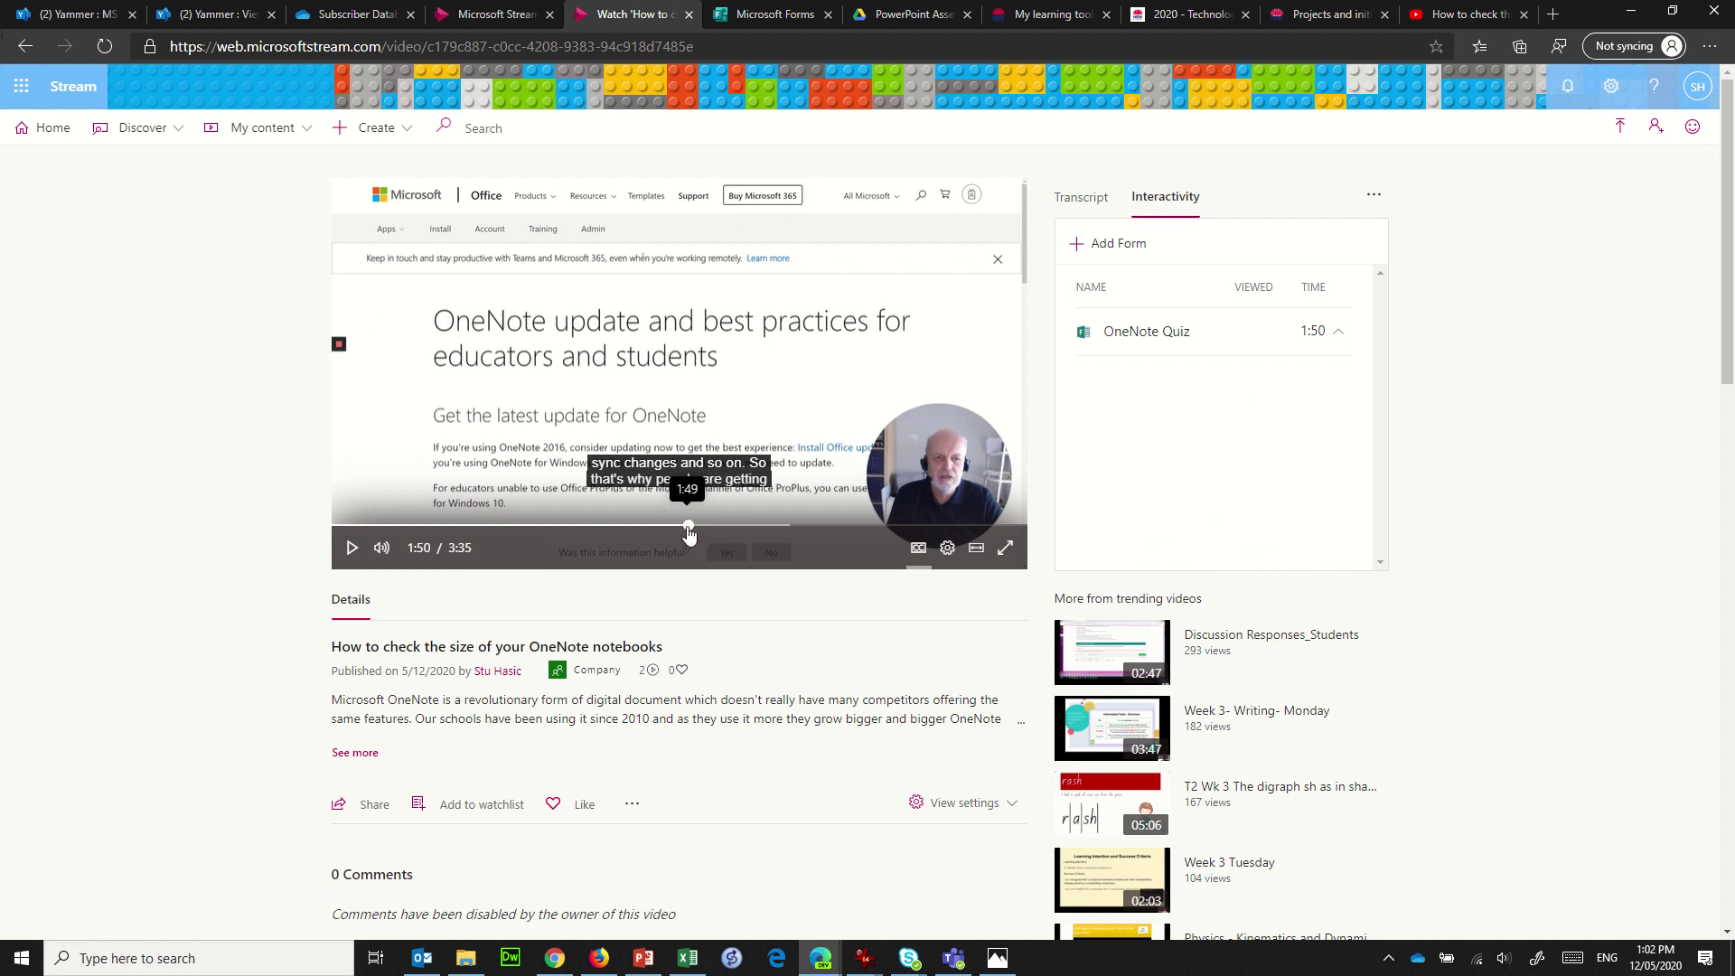
key(Left)
key(Left)
key(Left)
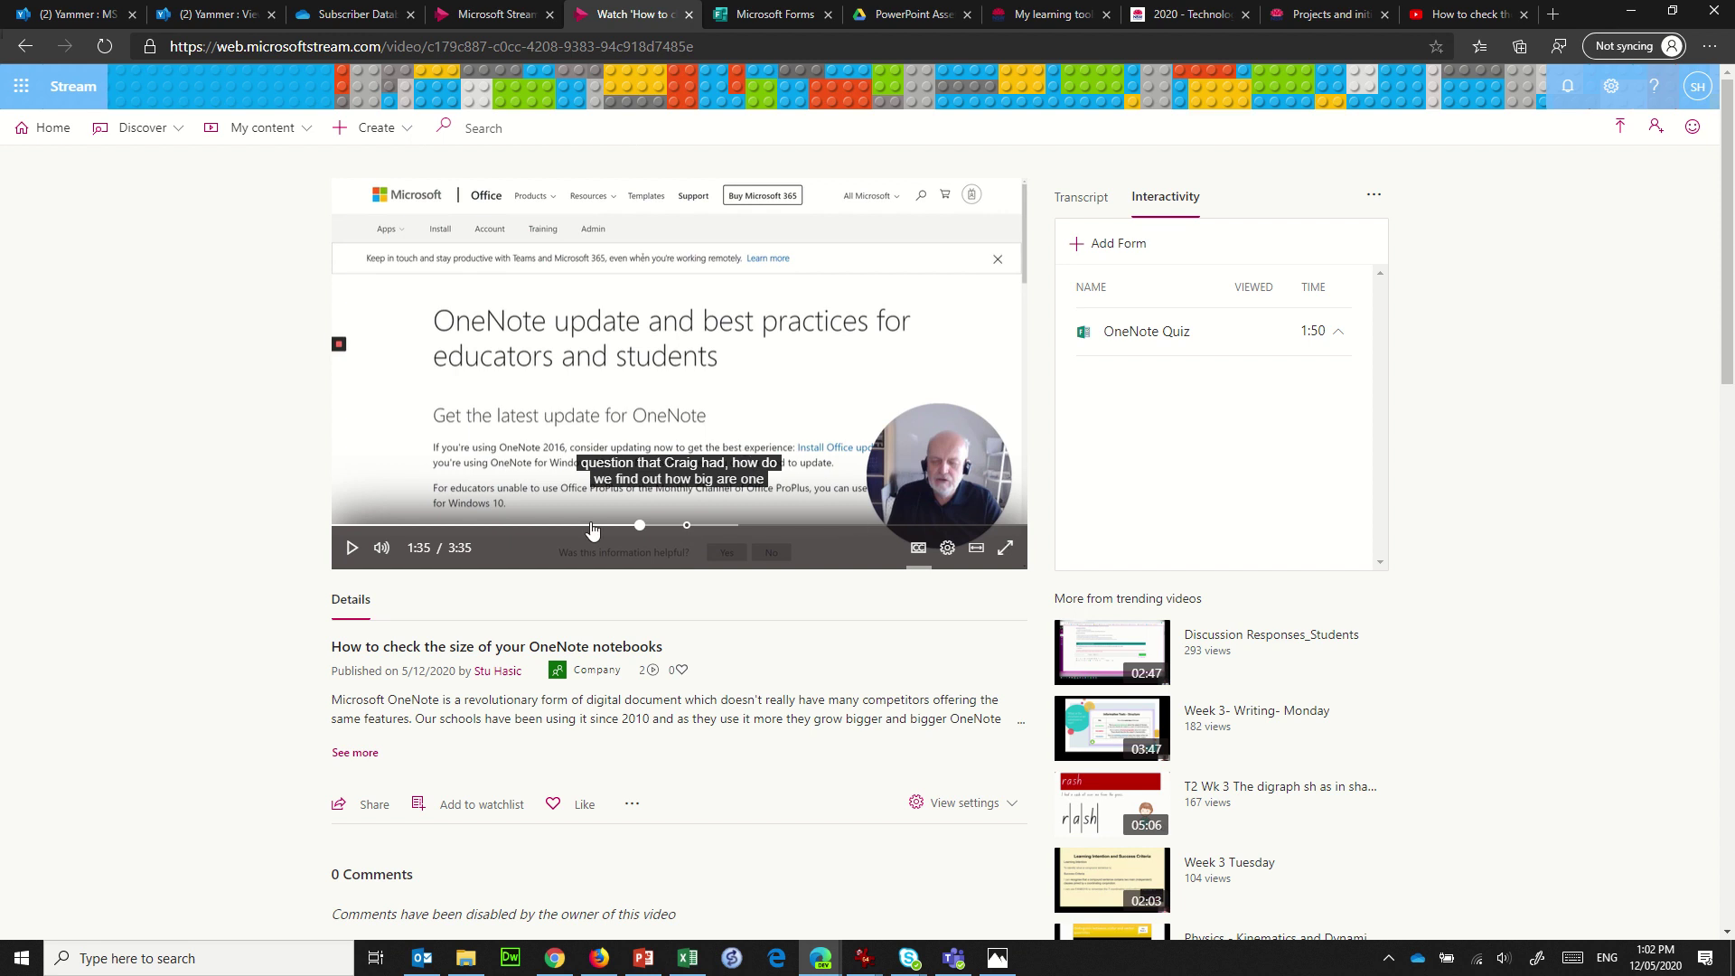
Step: Select the video's web address and drag it over to Microsoft Teams
click(704, 39)
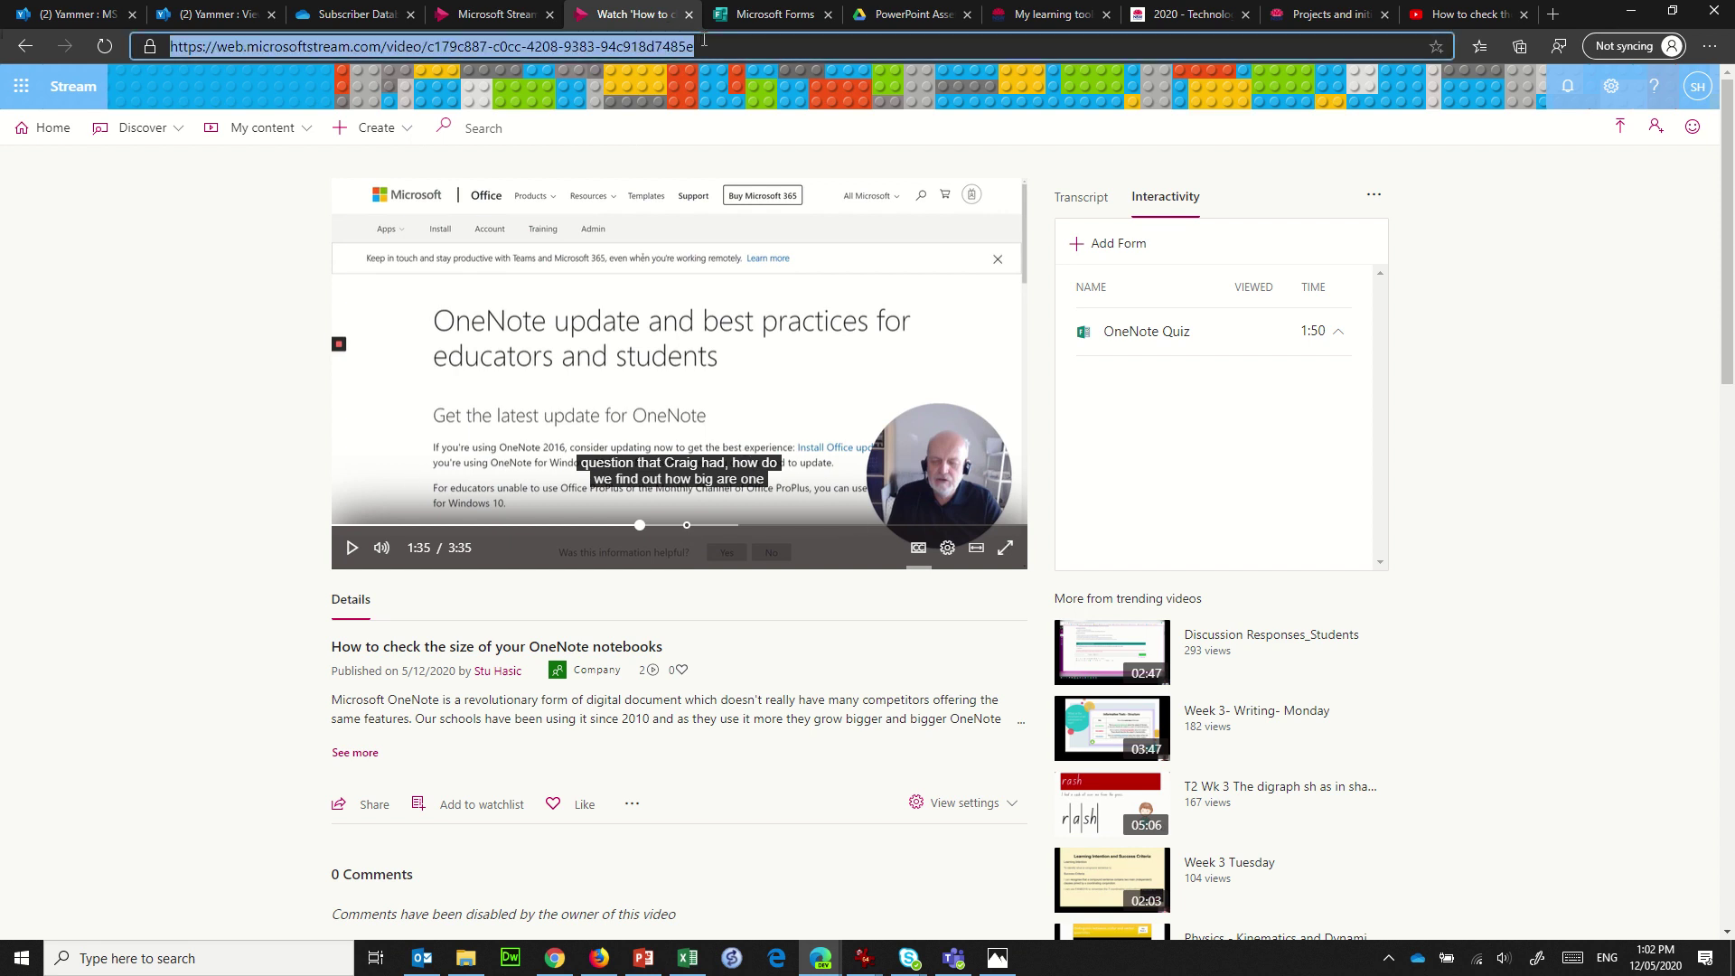
drag(395, 56, 813, 648)
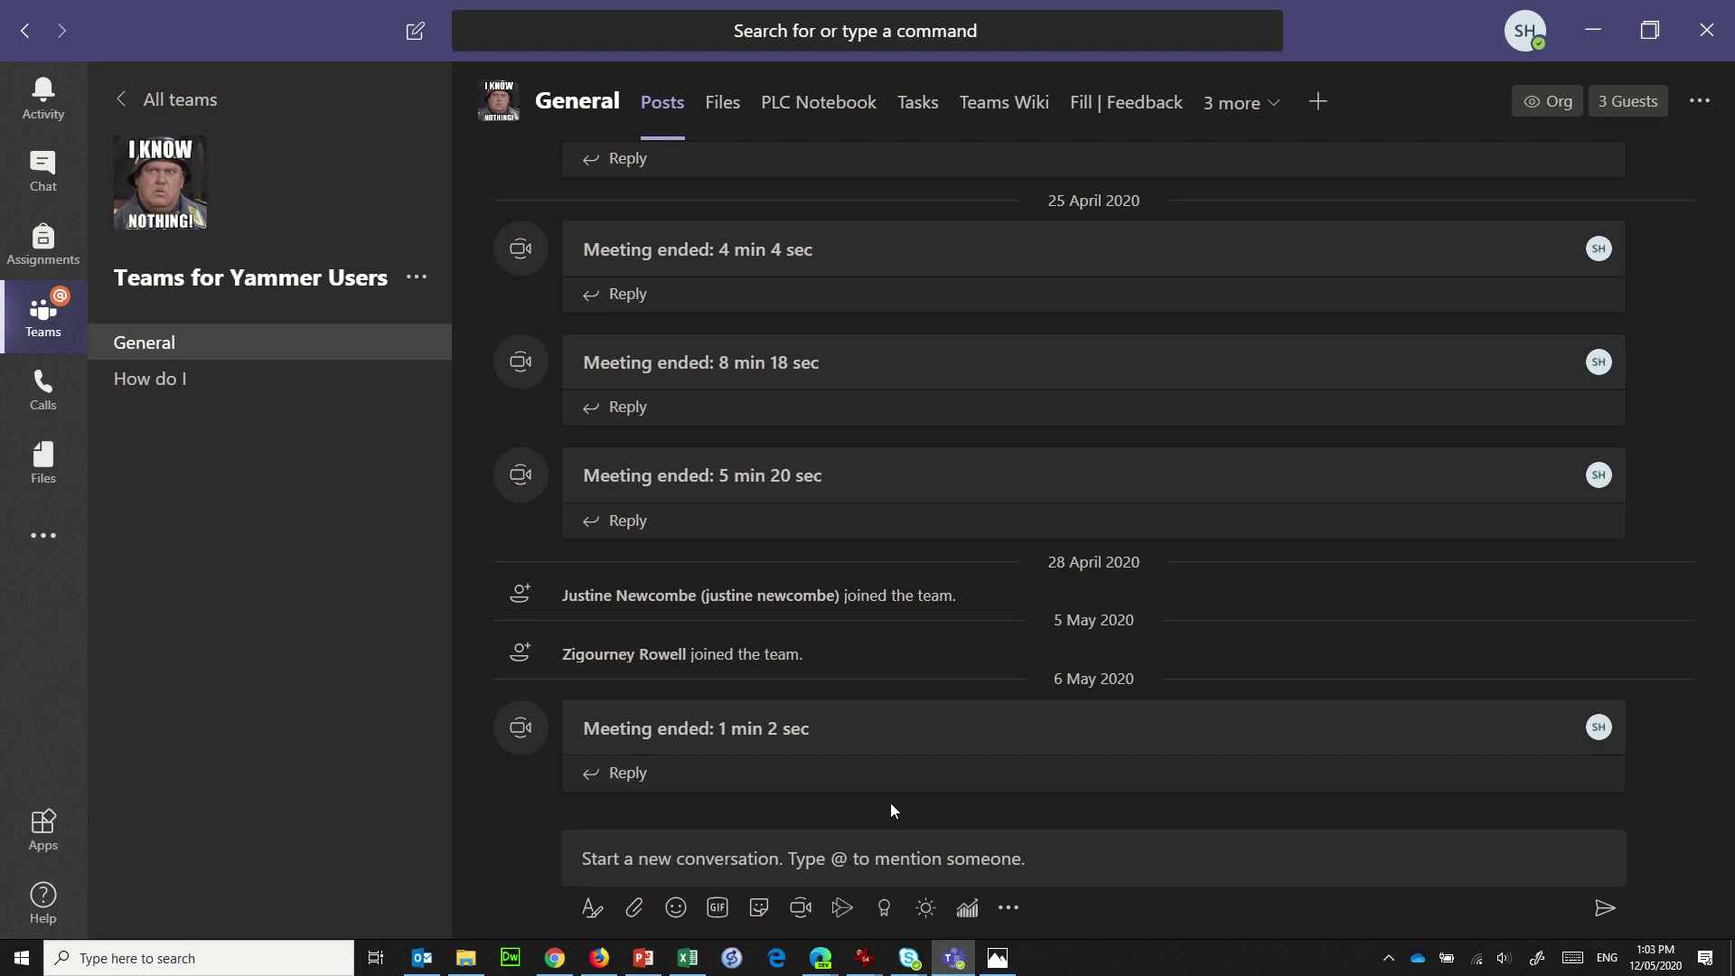
Step: Start a formatted General channel post with the subject 'OneNote Video and Quiz'
click(591, 907)
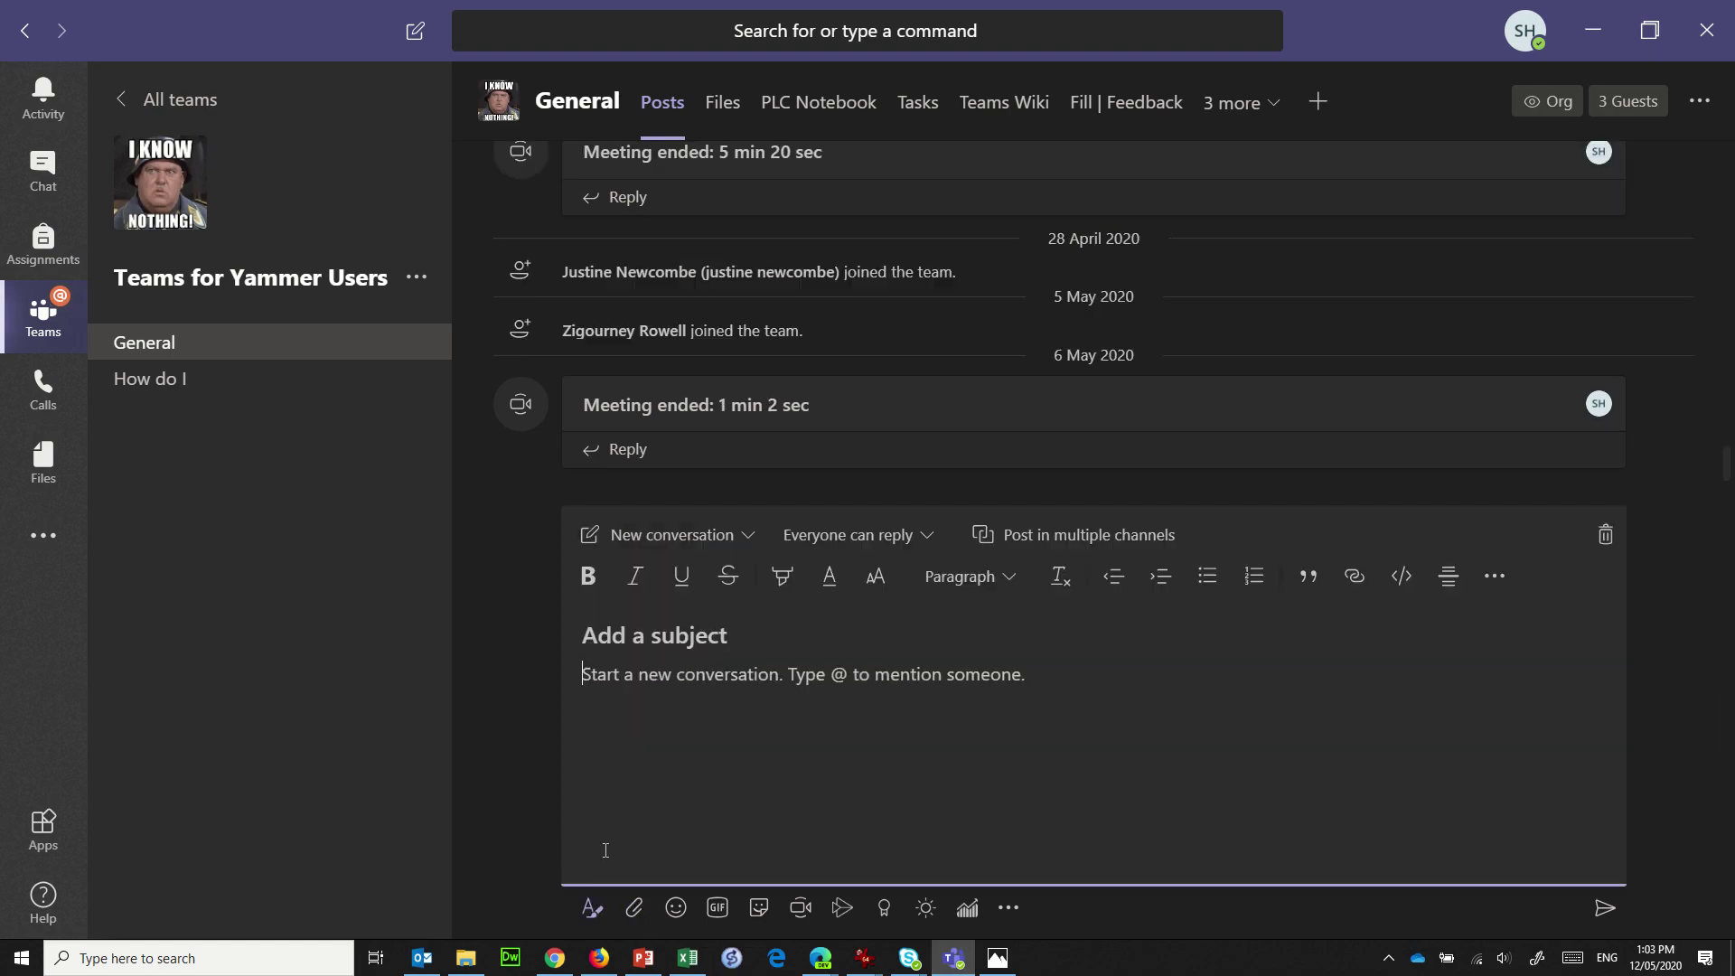
click(671, 633)
text(OneN)
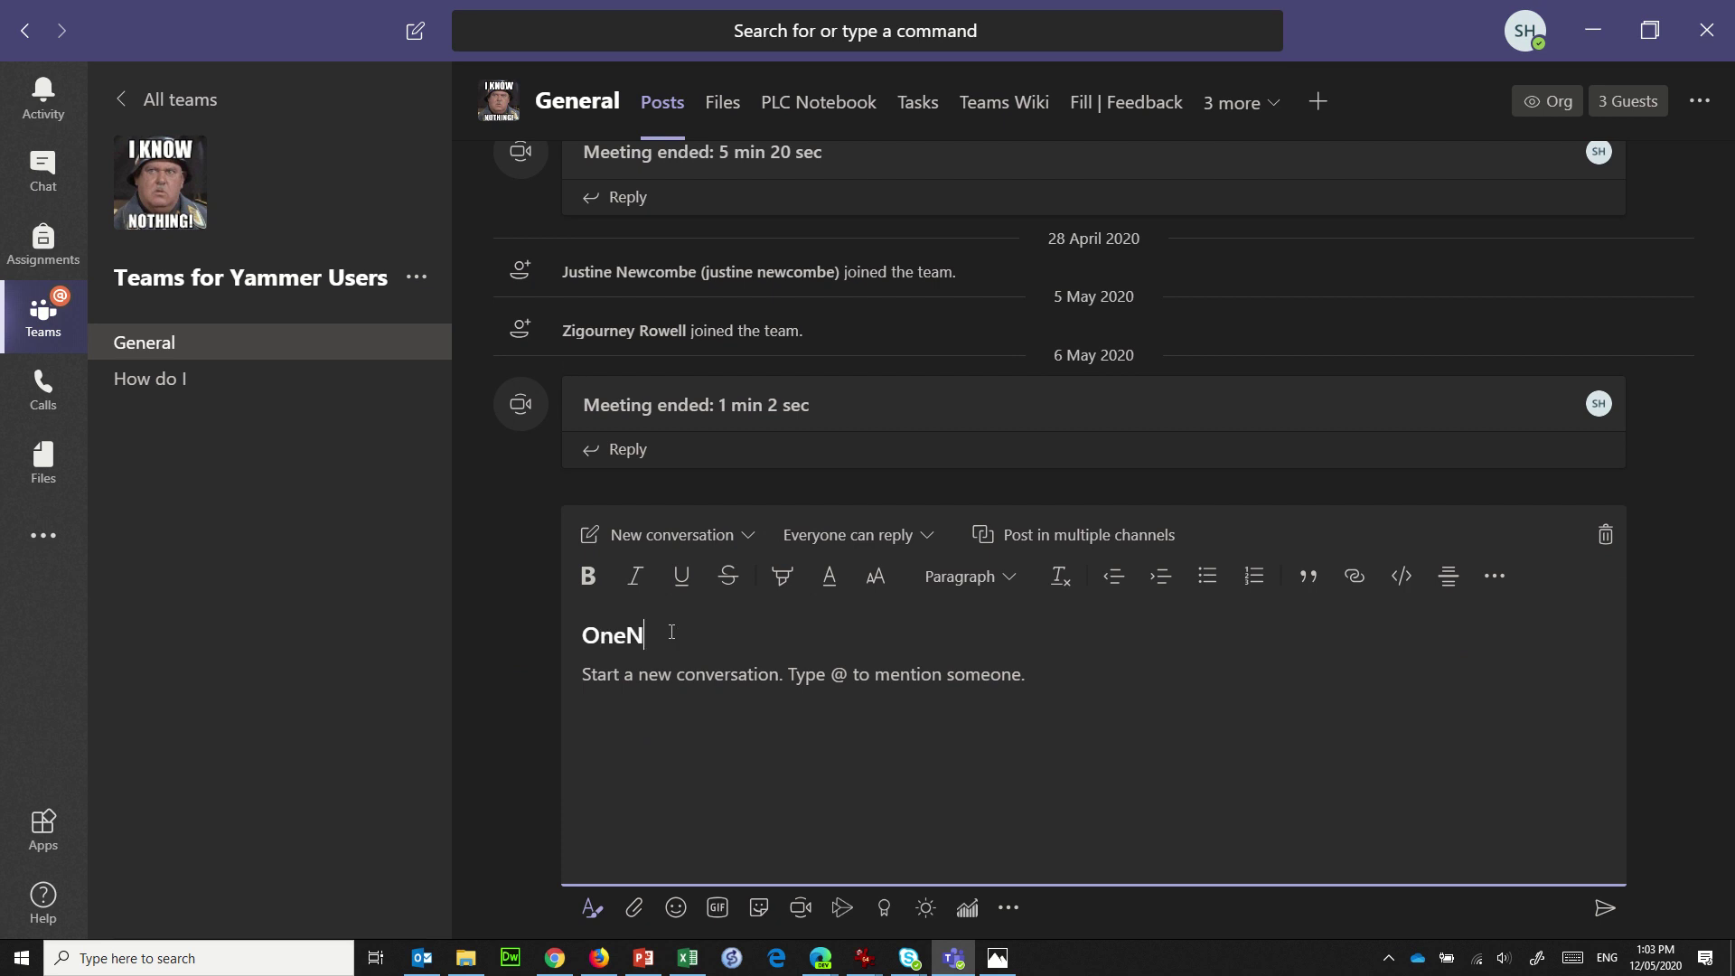
text(ote Voi)
text(ideo and Quiz)
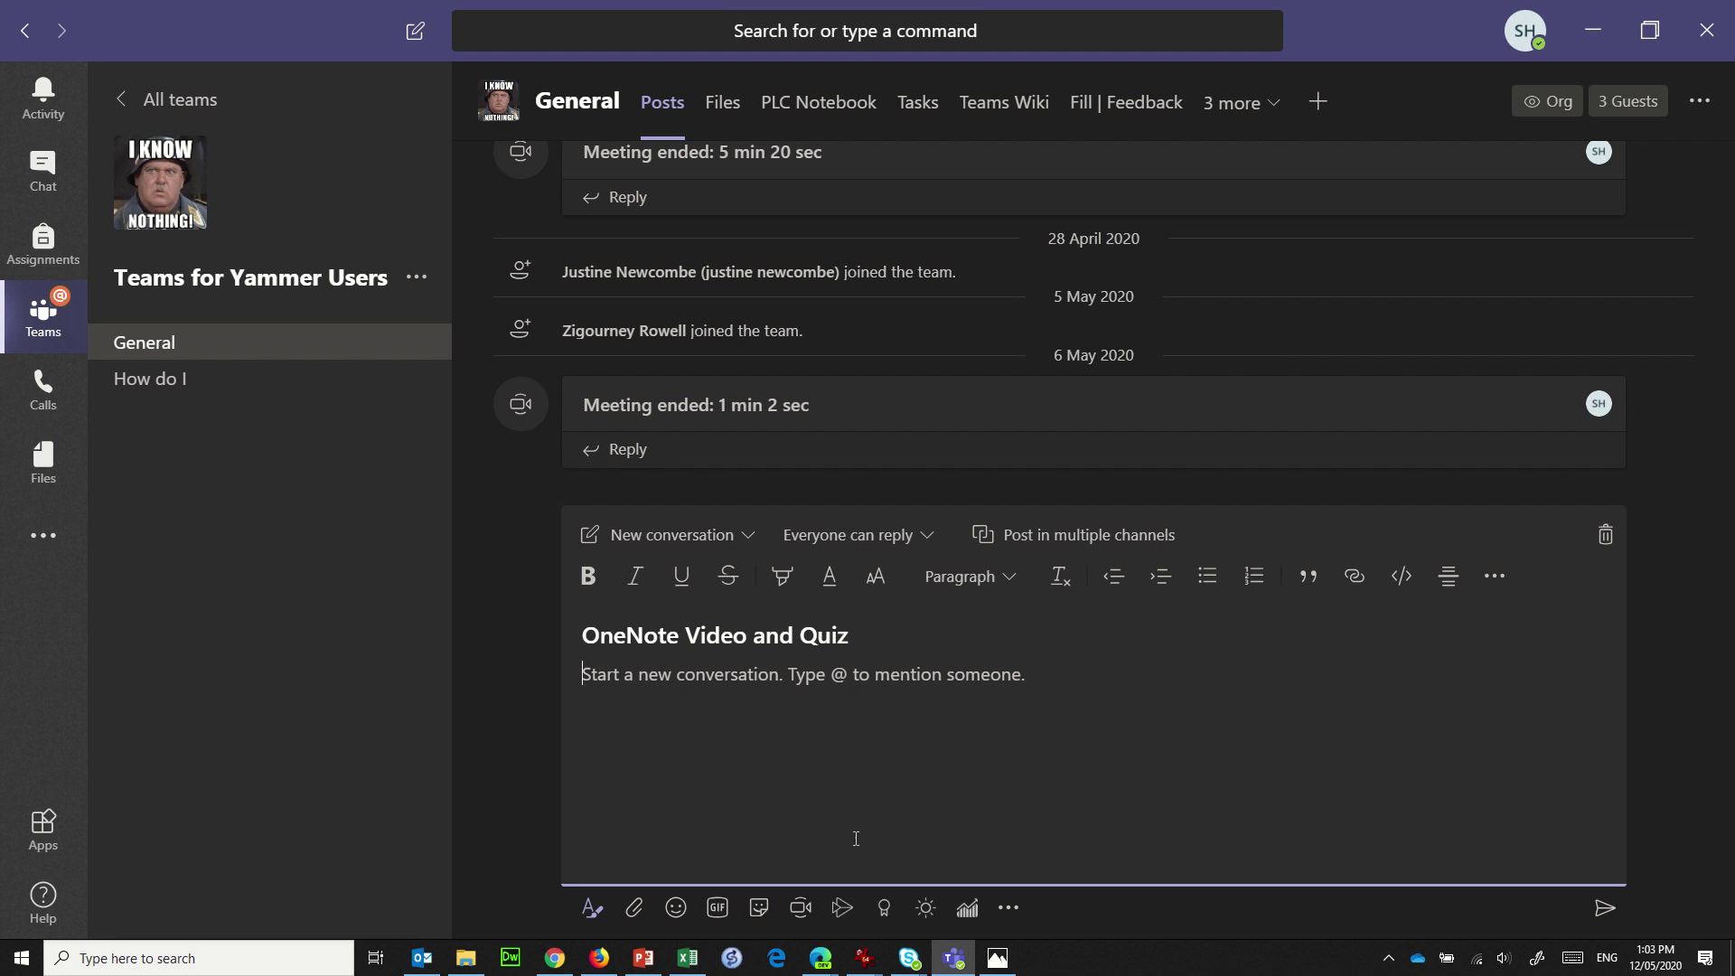
Step: Insert the Stream video card from the pasted link and send the post
click(844, 910)
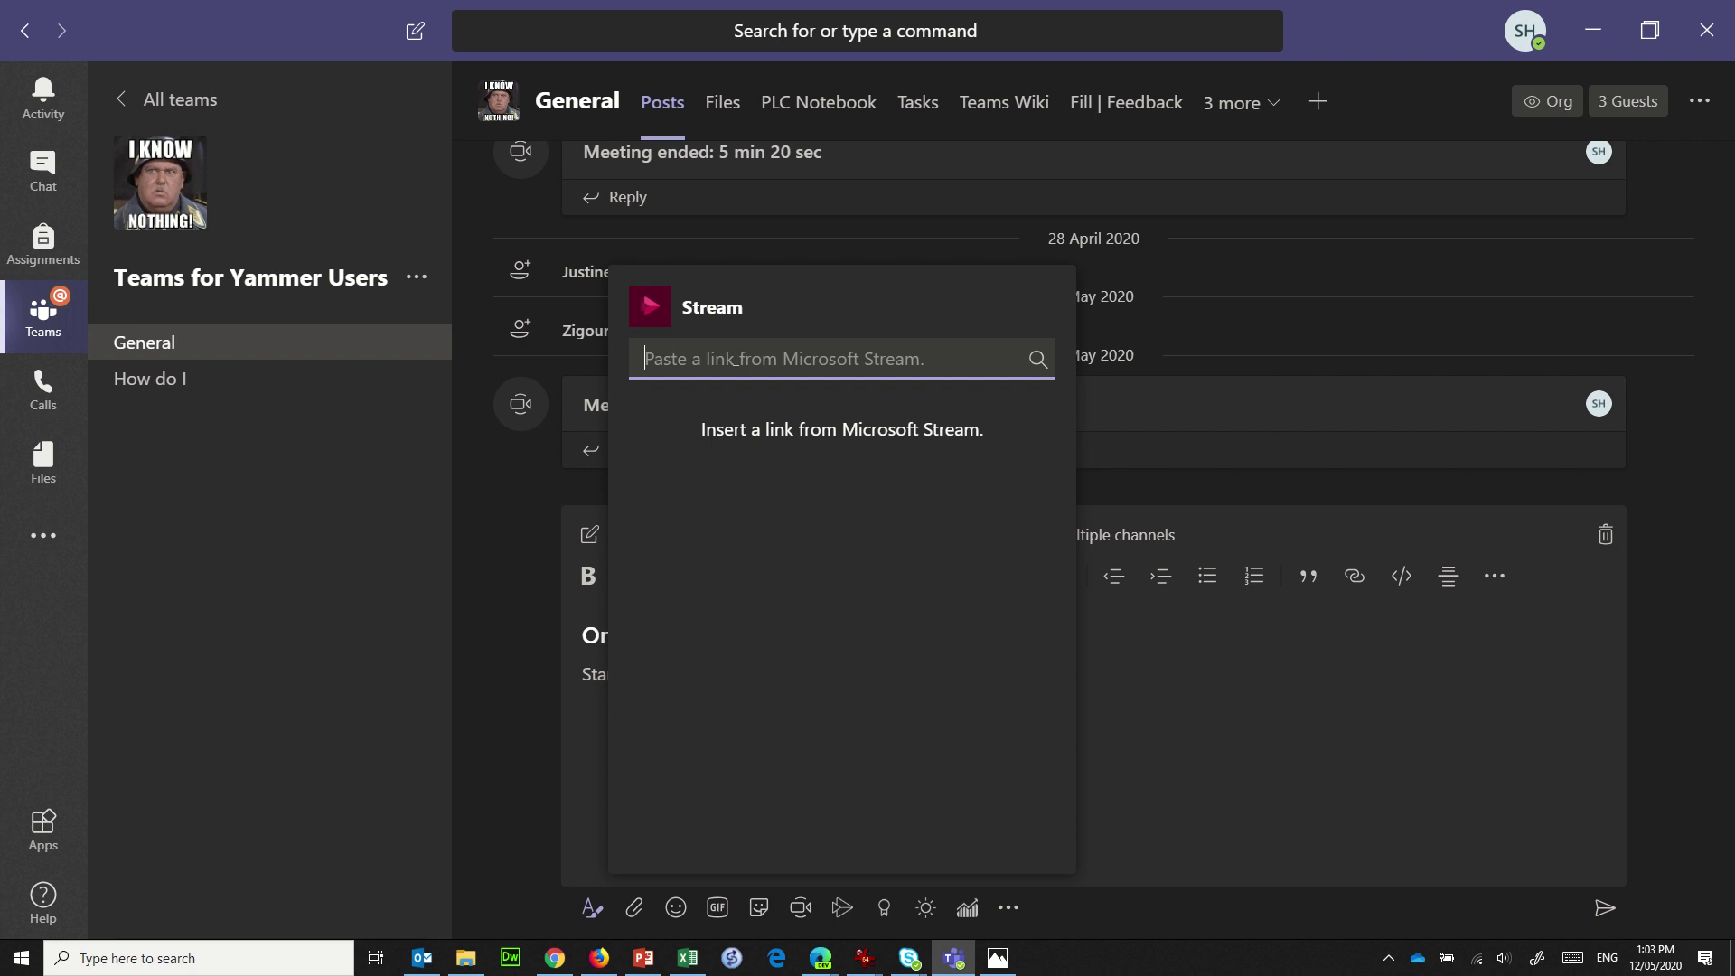
key(ctrl+v)
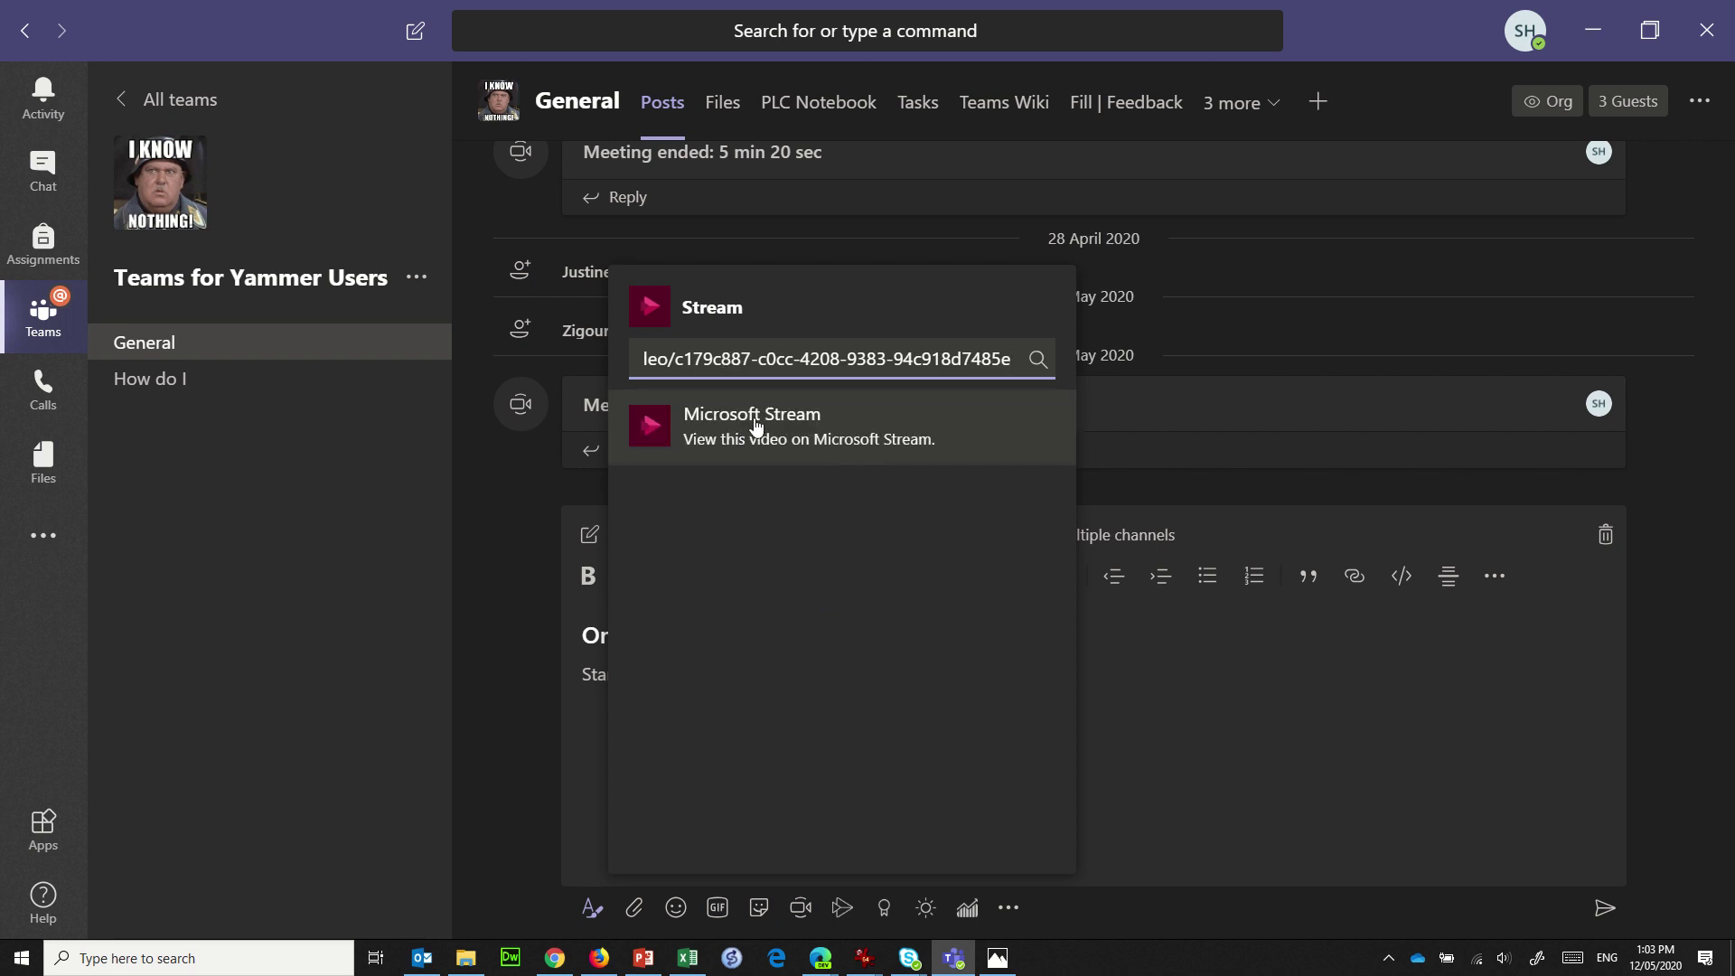
click(746, 432)
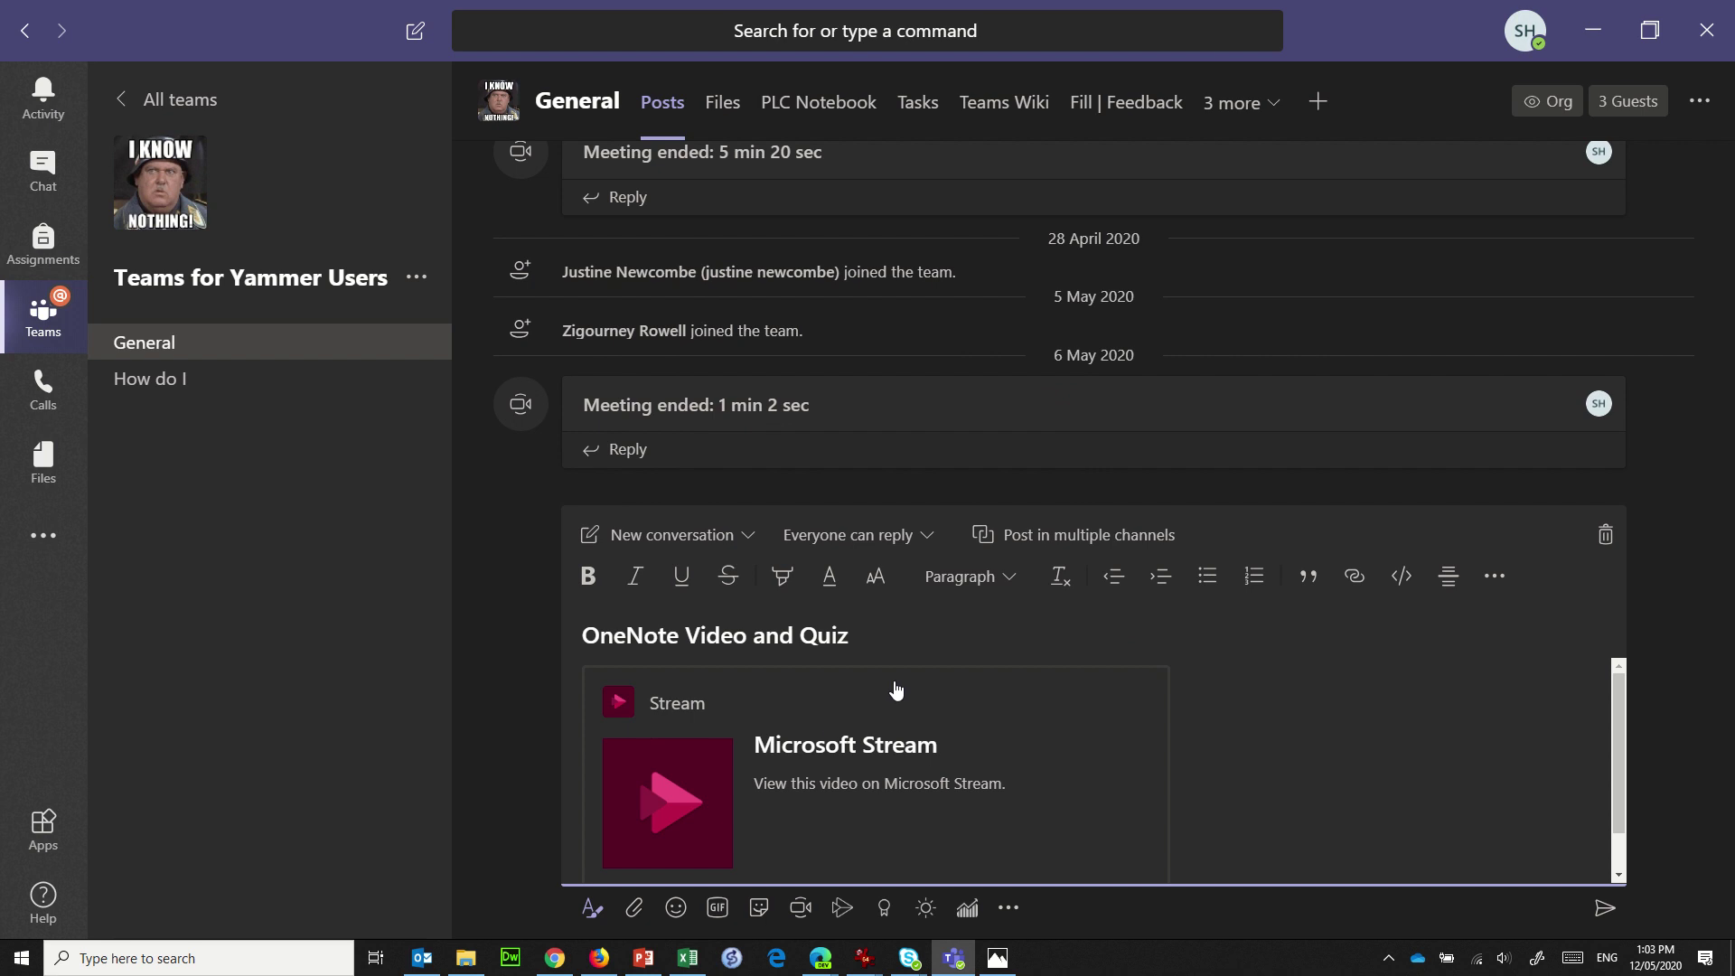
scroll(902, 678, down, 1)
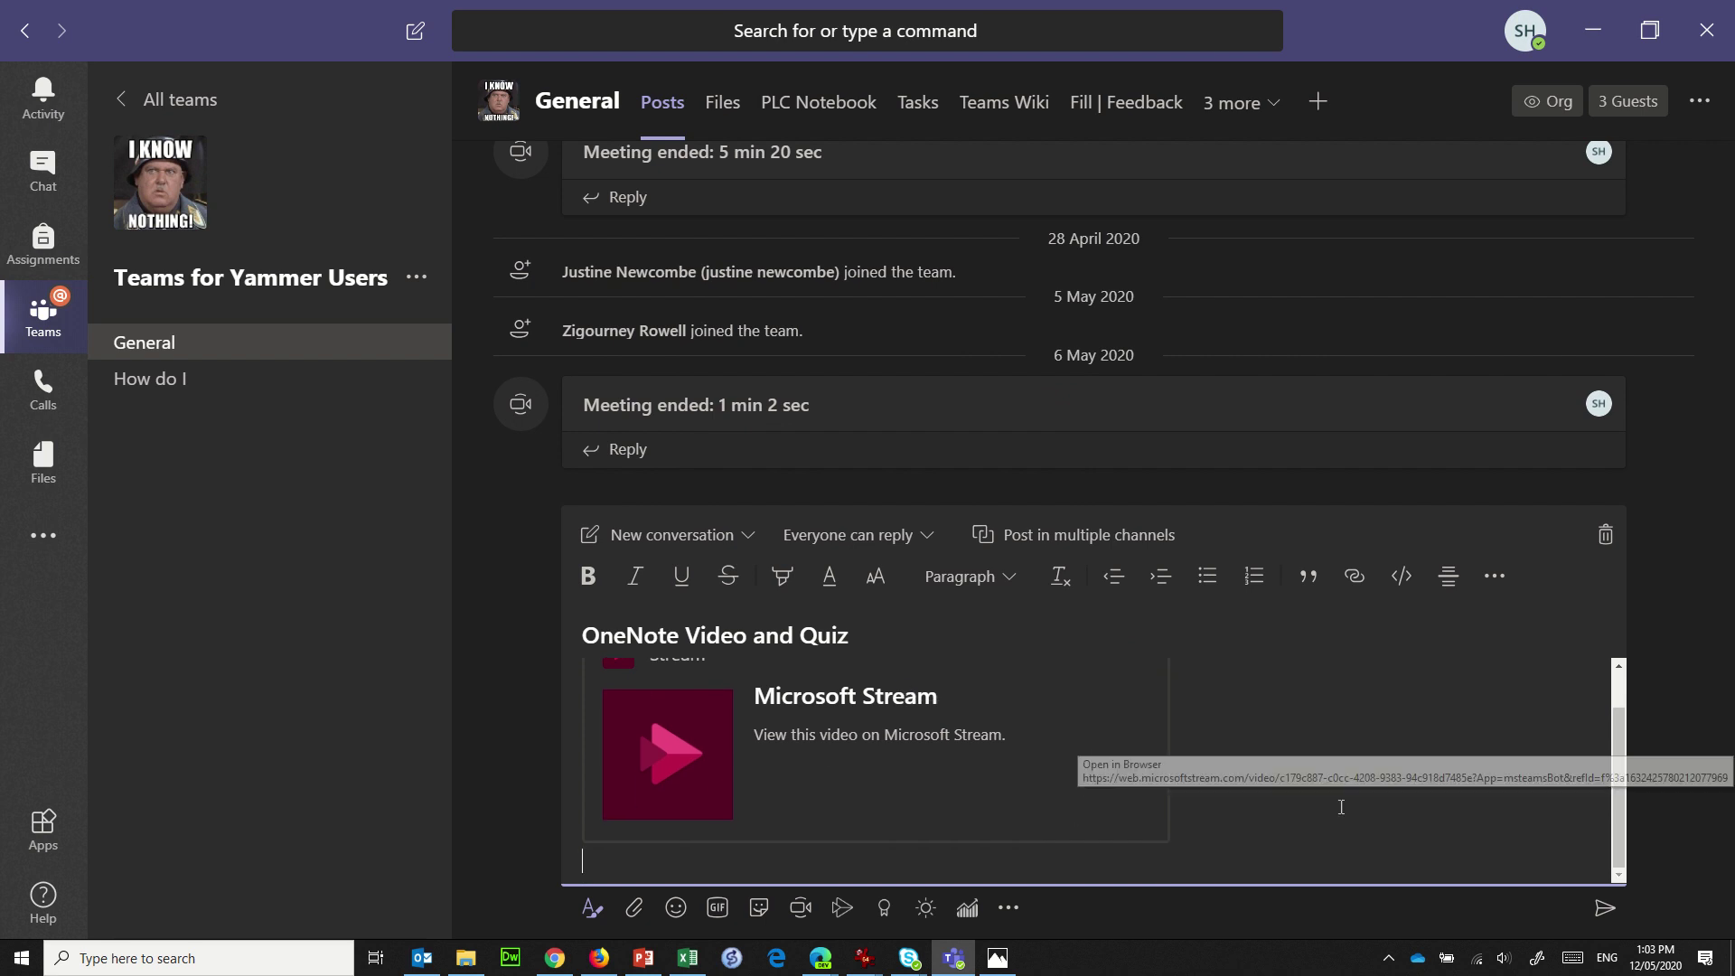
click(1605, 909)
mouse_move(1405, 576)
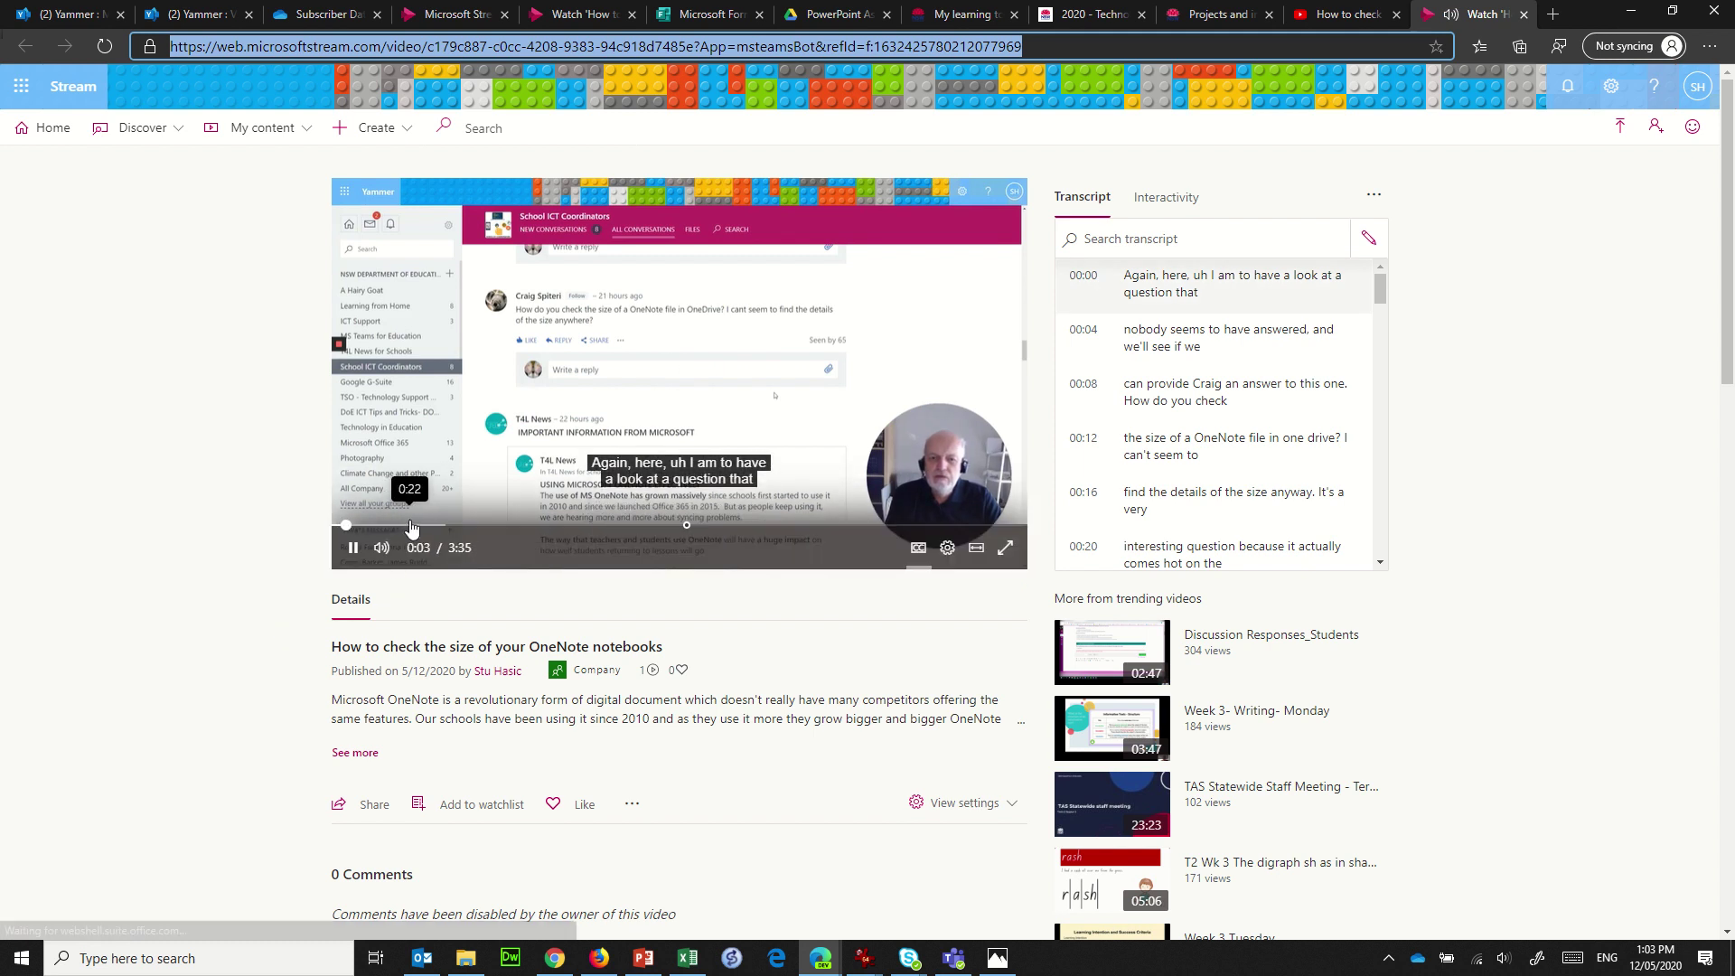
Step: Jump the shared video to about 1:36 and let it play until the quiz at 1:50
click(644, 525)
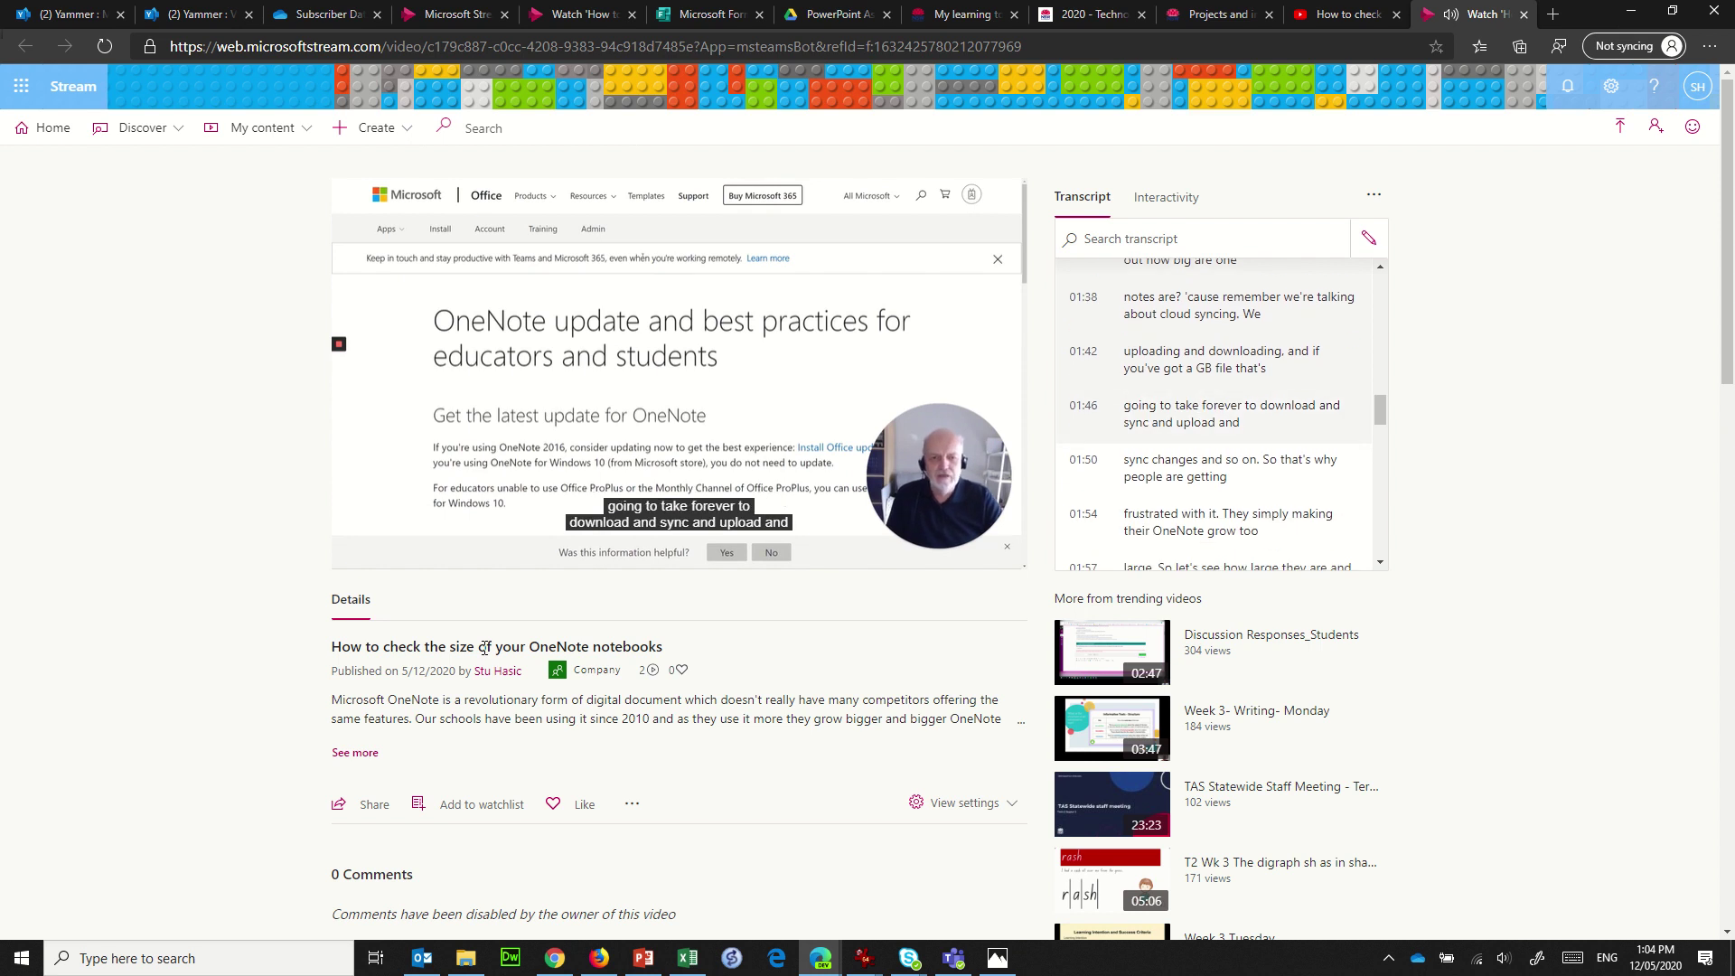
mouse_move(555, 436)
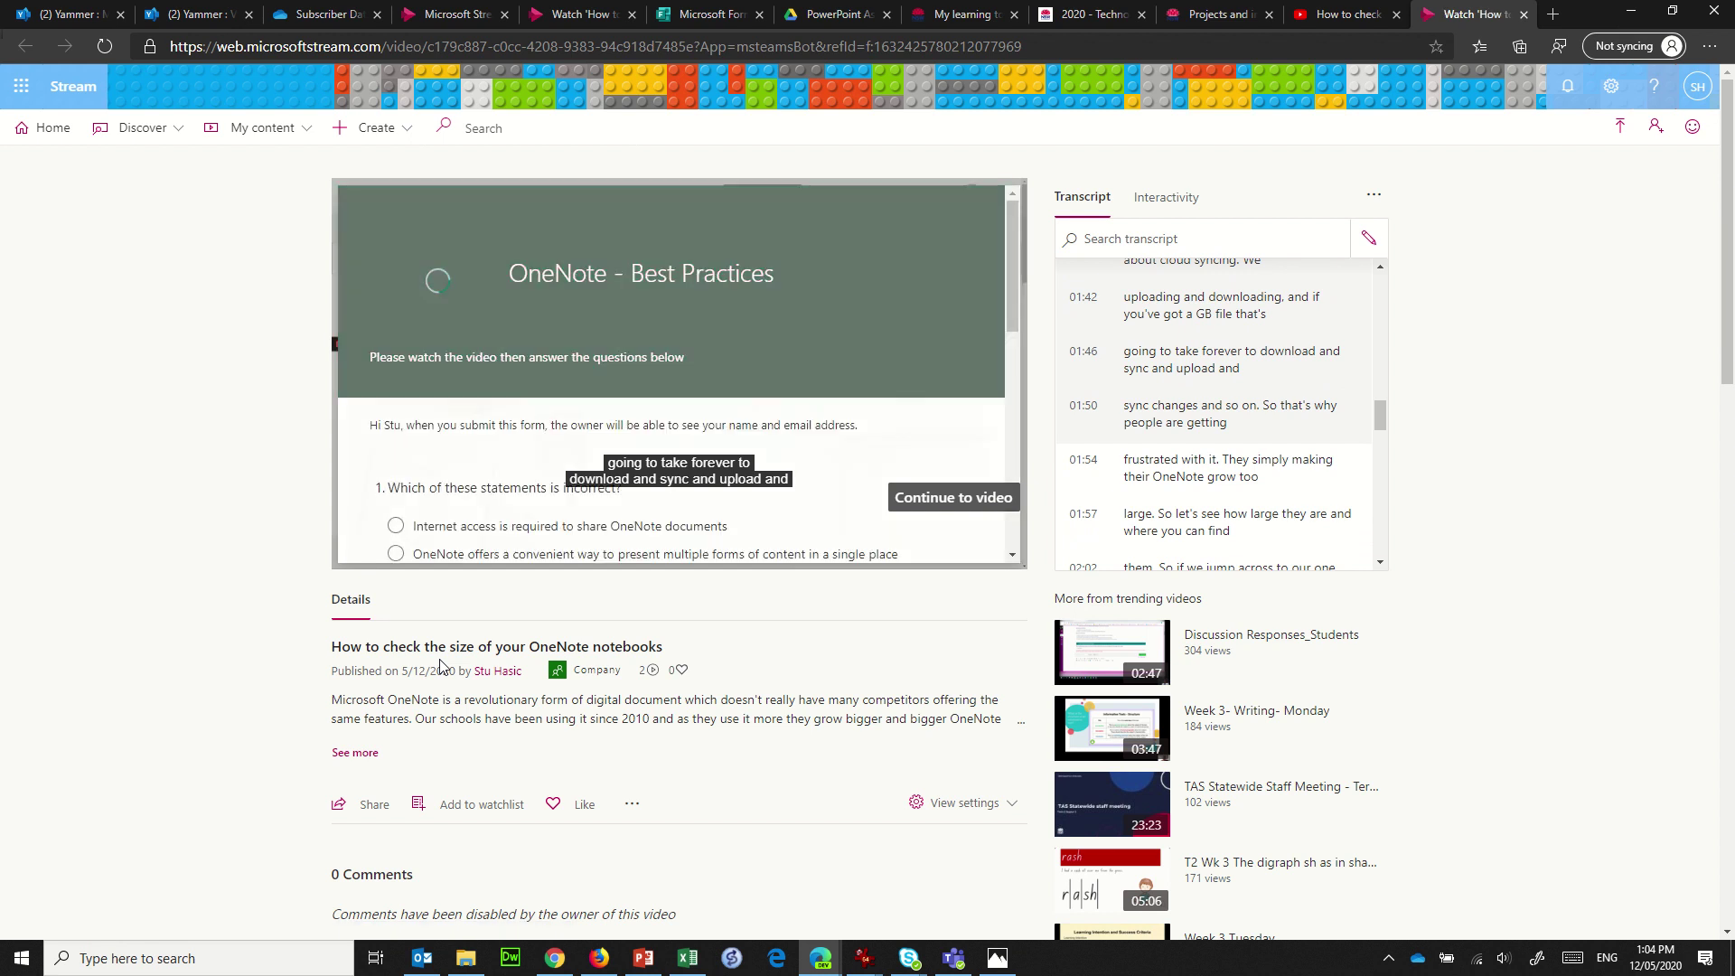
Step: Answer question 1 with the internet access statement and question 2 with the school library option, then submit
scroll(800, 312, down, 1)
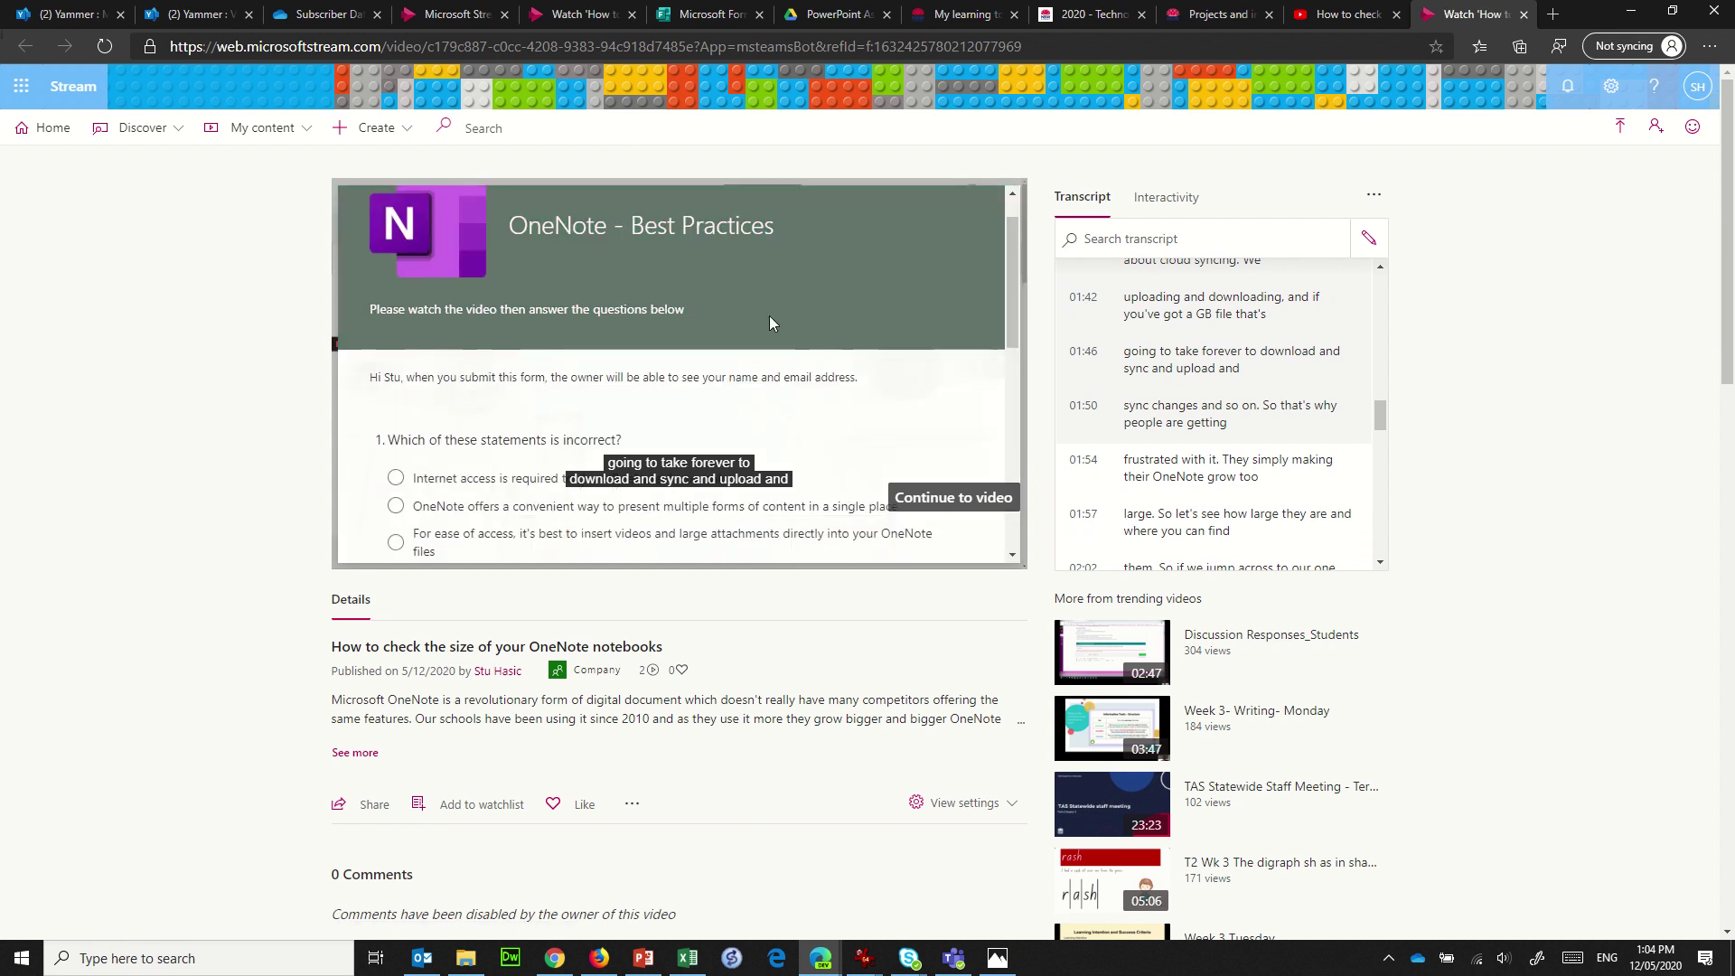
scroll(722, 337, down, 1)
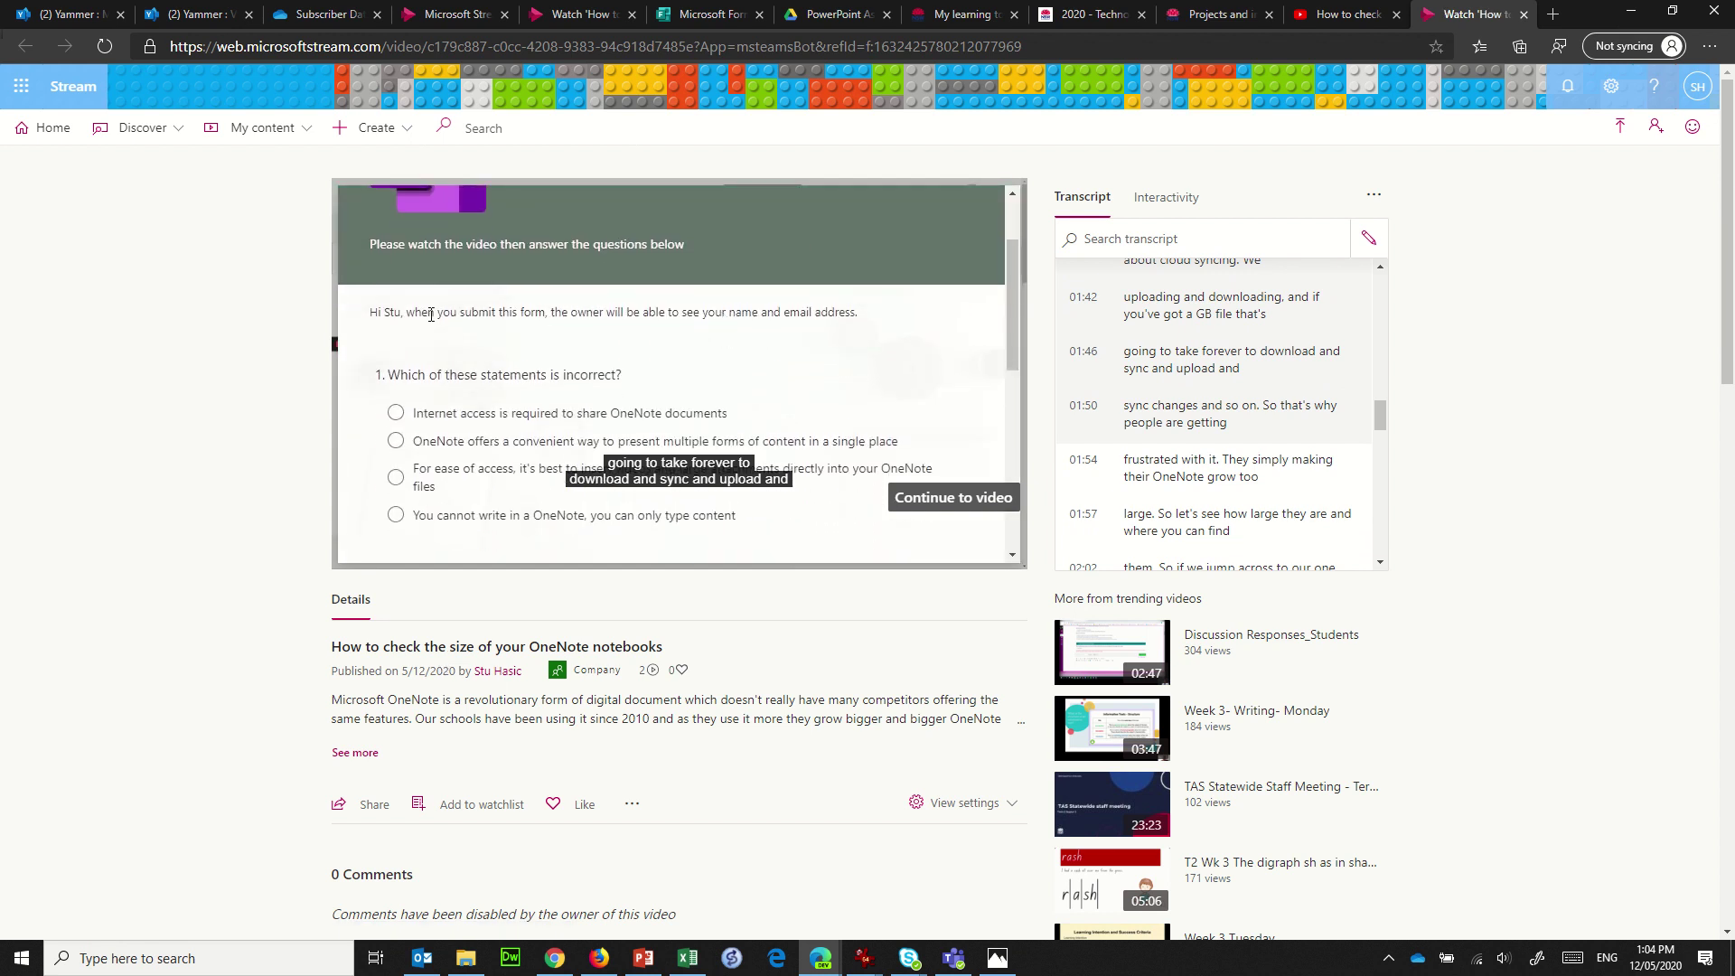
scroll(513, 312, down, 1)
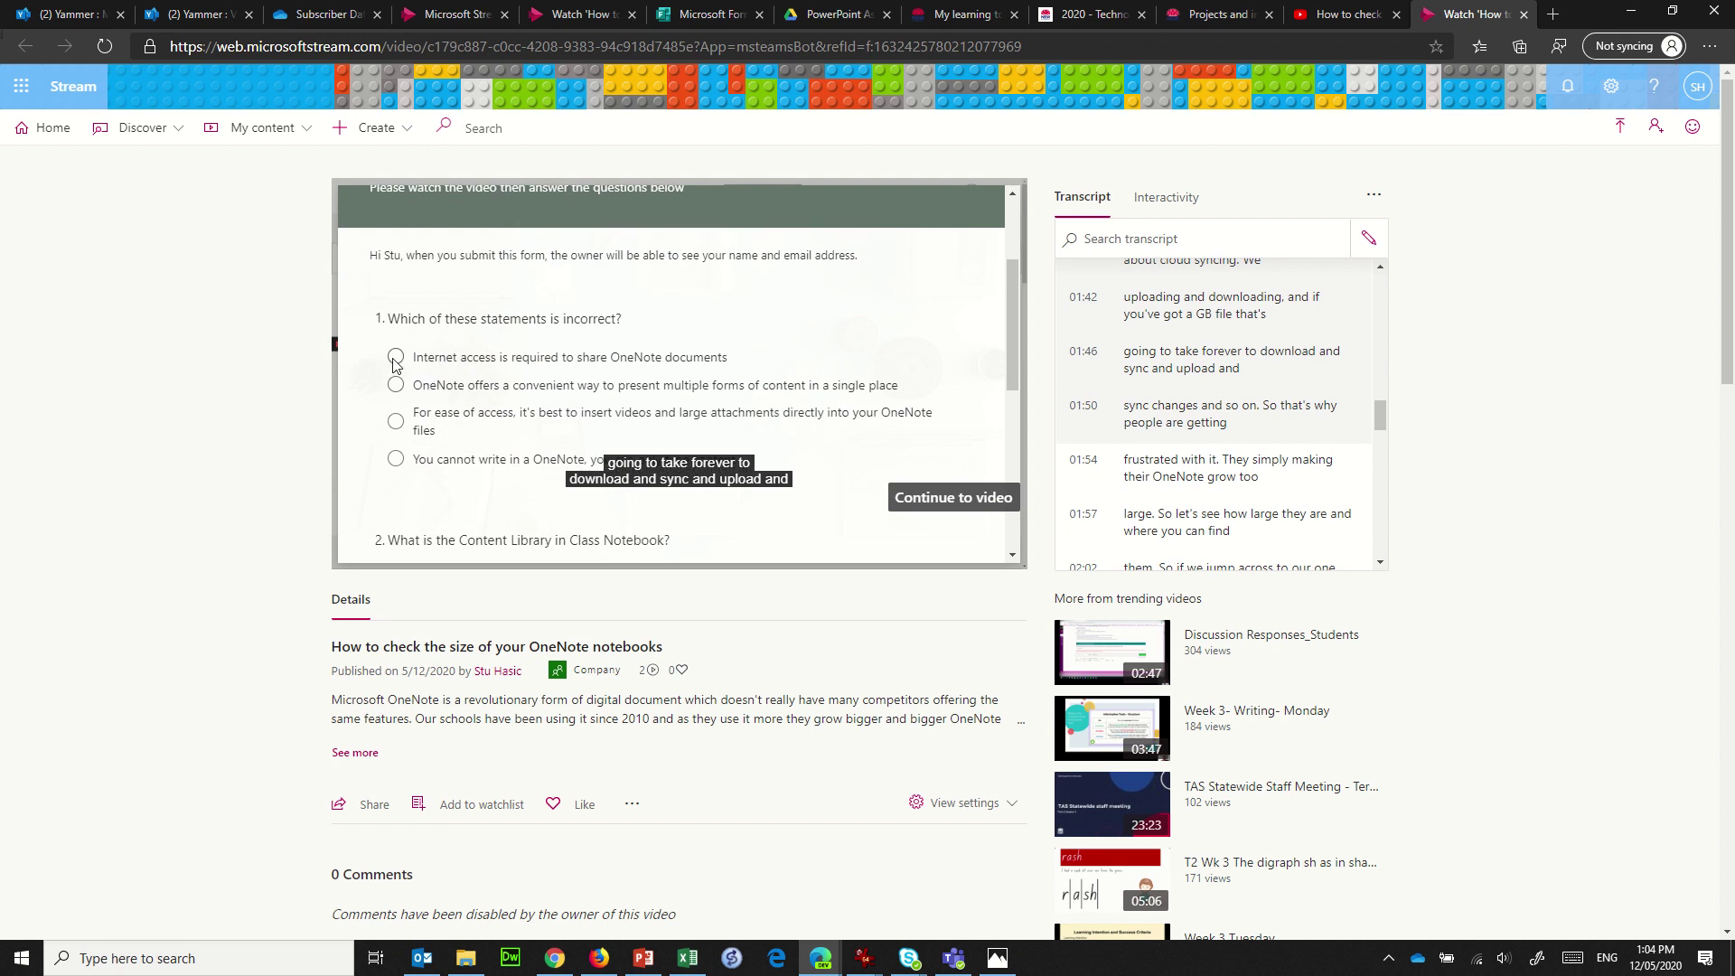
click(395, 356)
scroll(528, 339, down, 3)
scroll(529, 339, down, 1)
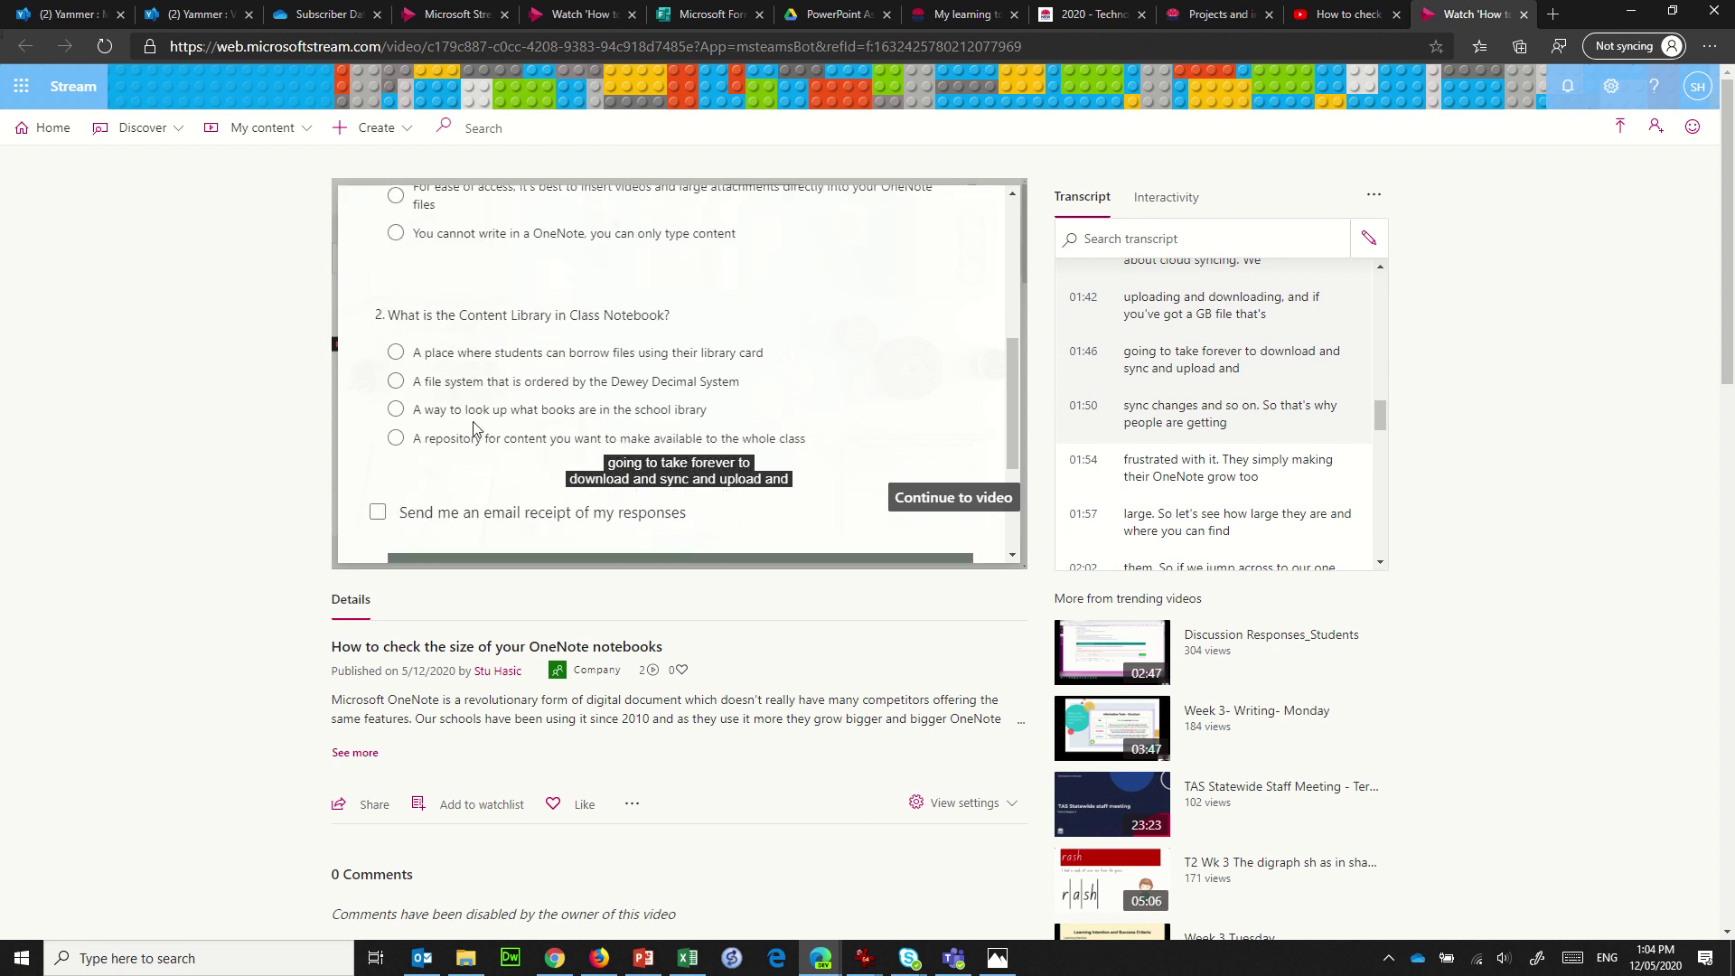
click(397, 410)
scroll(407, 424, down, 1)
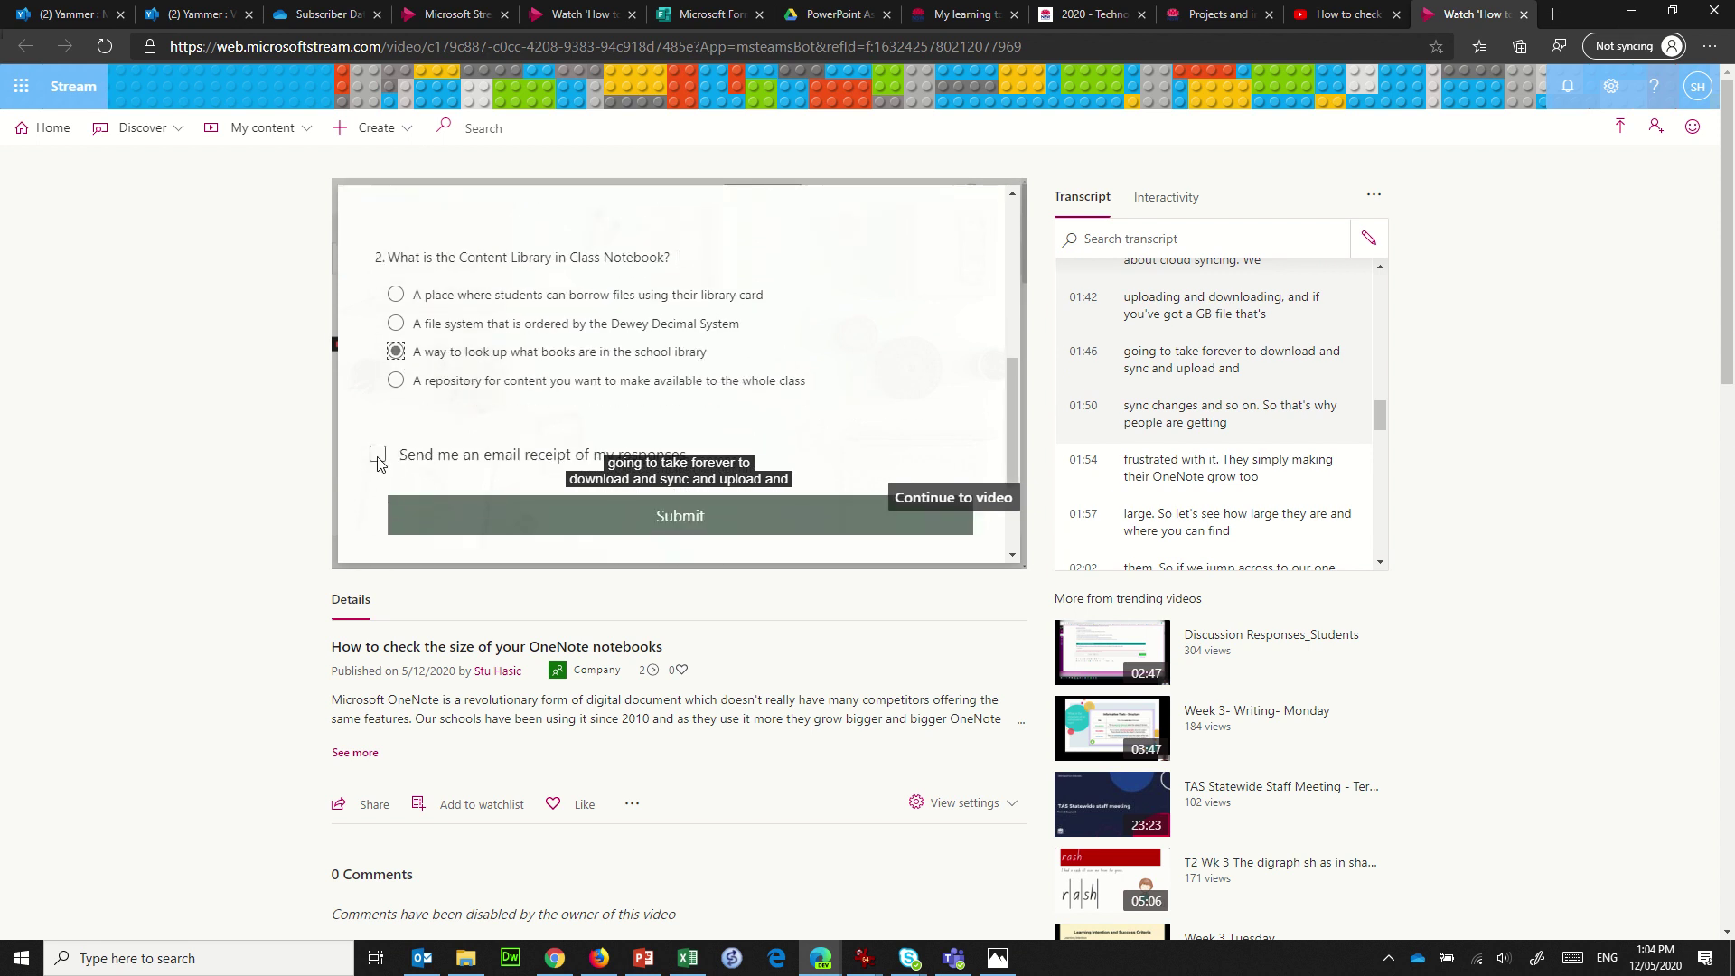
scroll(377, 461, down, 3)
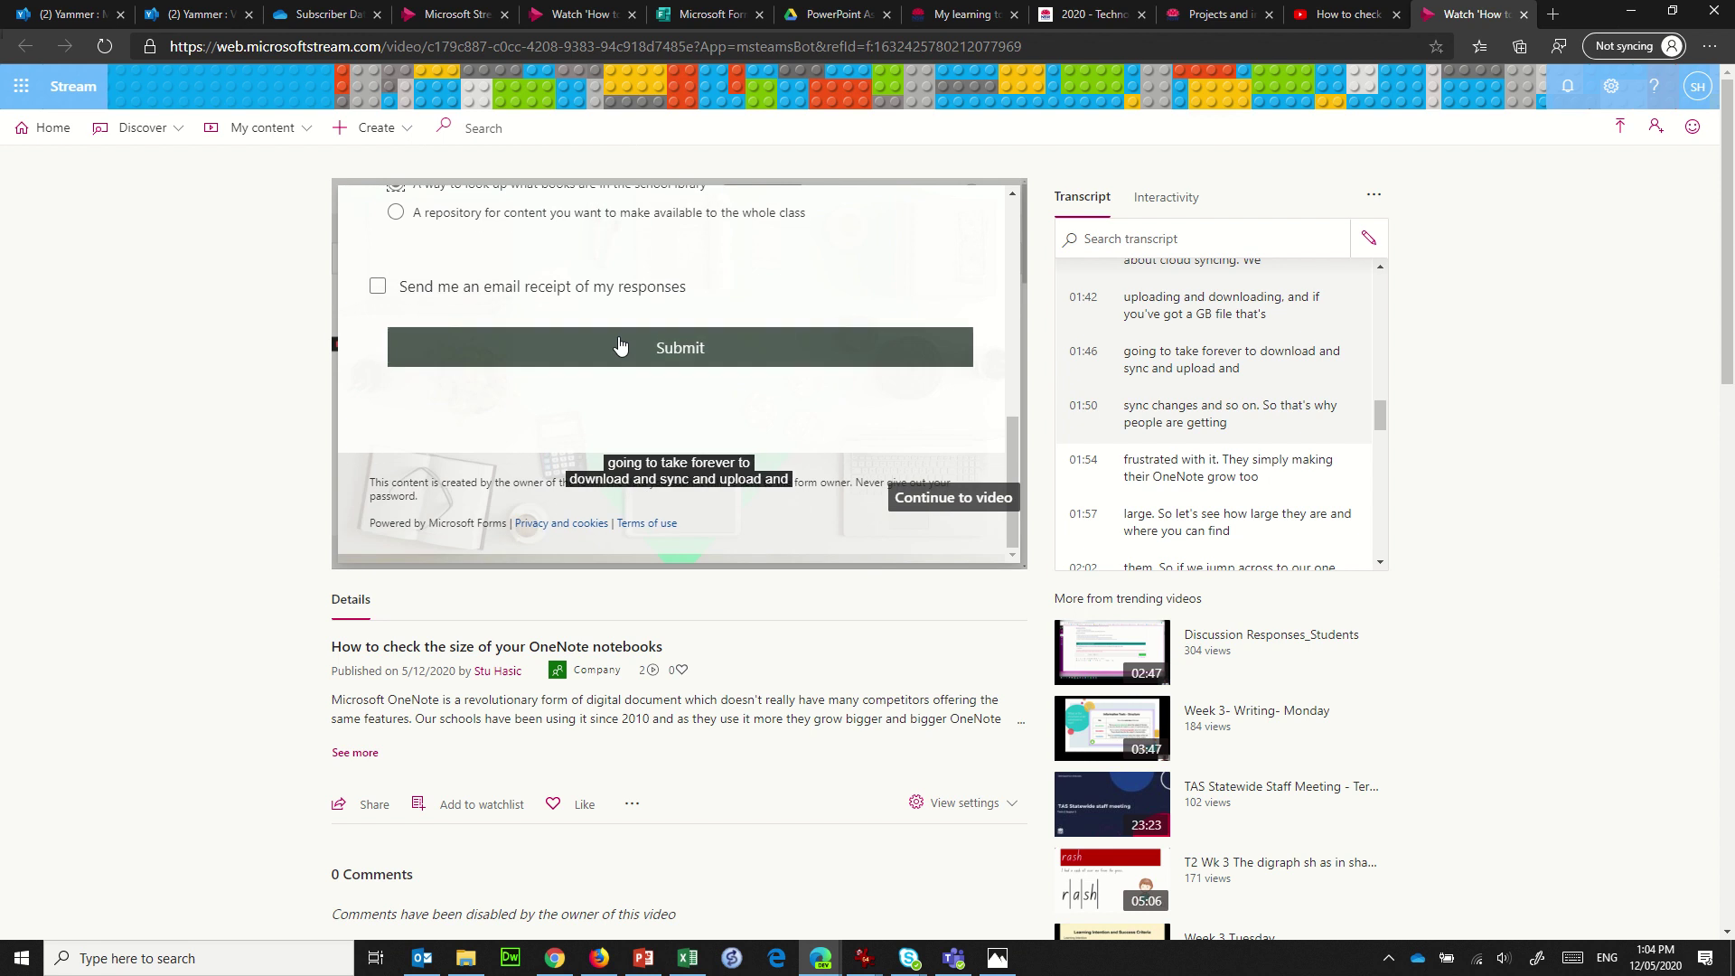
click(620, 346)
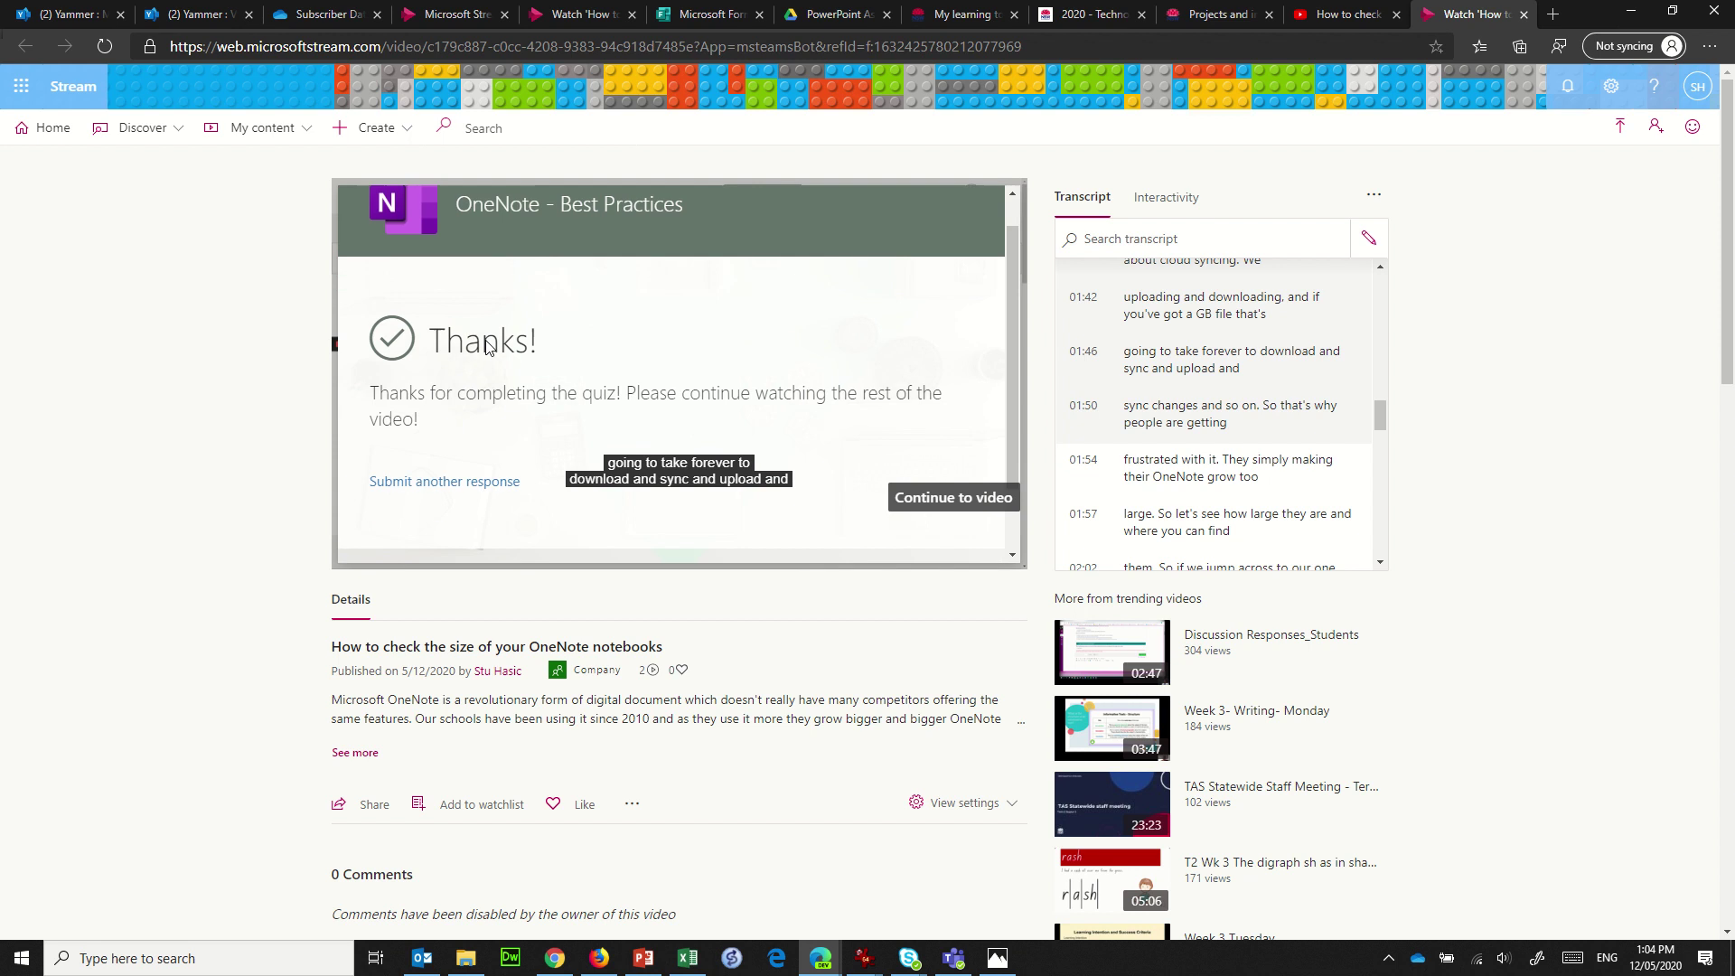
Step: Continue past the quiz, skip ahead to about 2:07, and pause on the OneDrive files scene
click(953, 500)
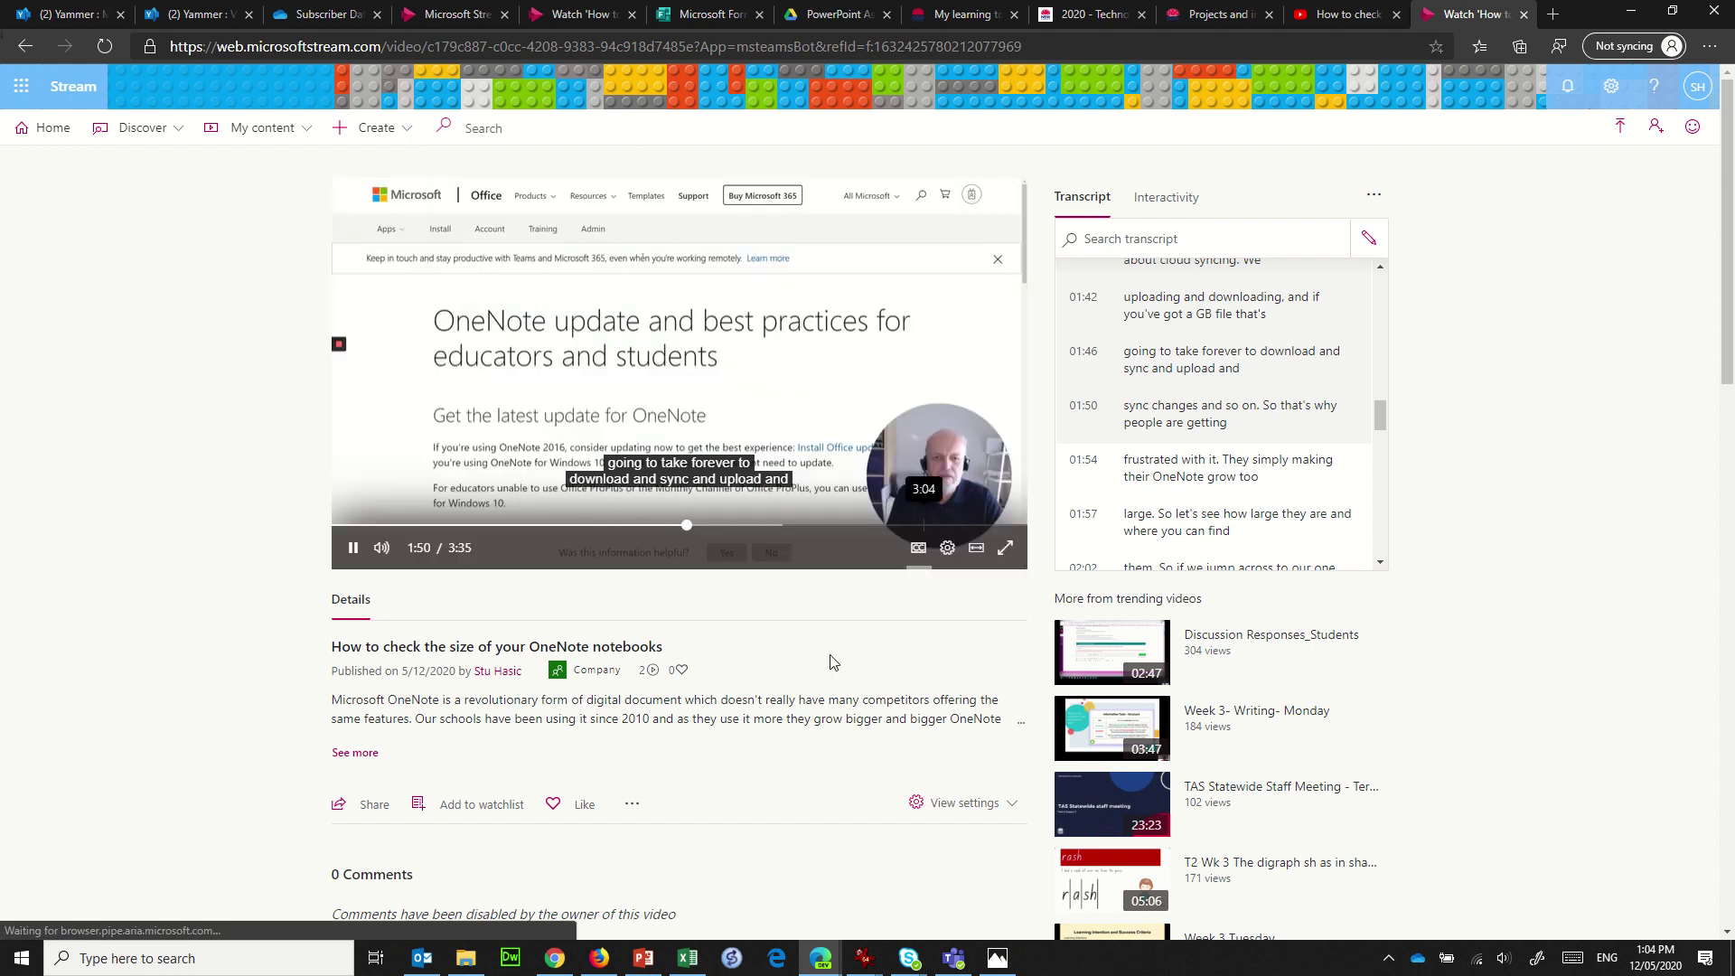
click(742, 525)
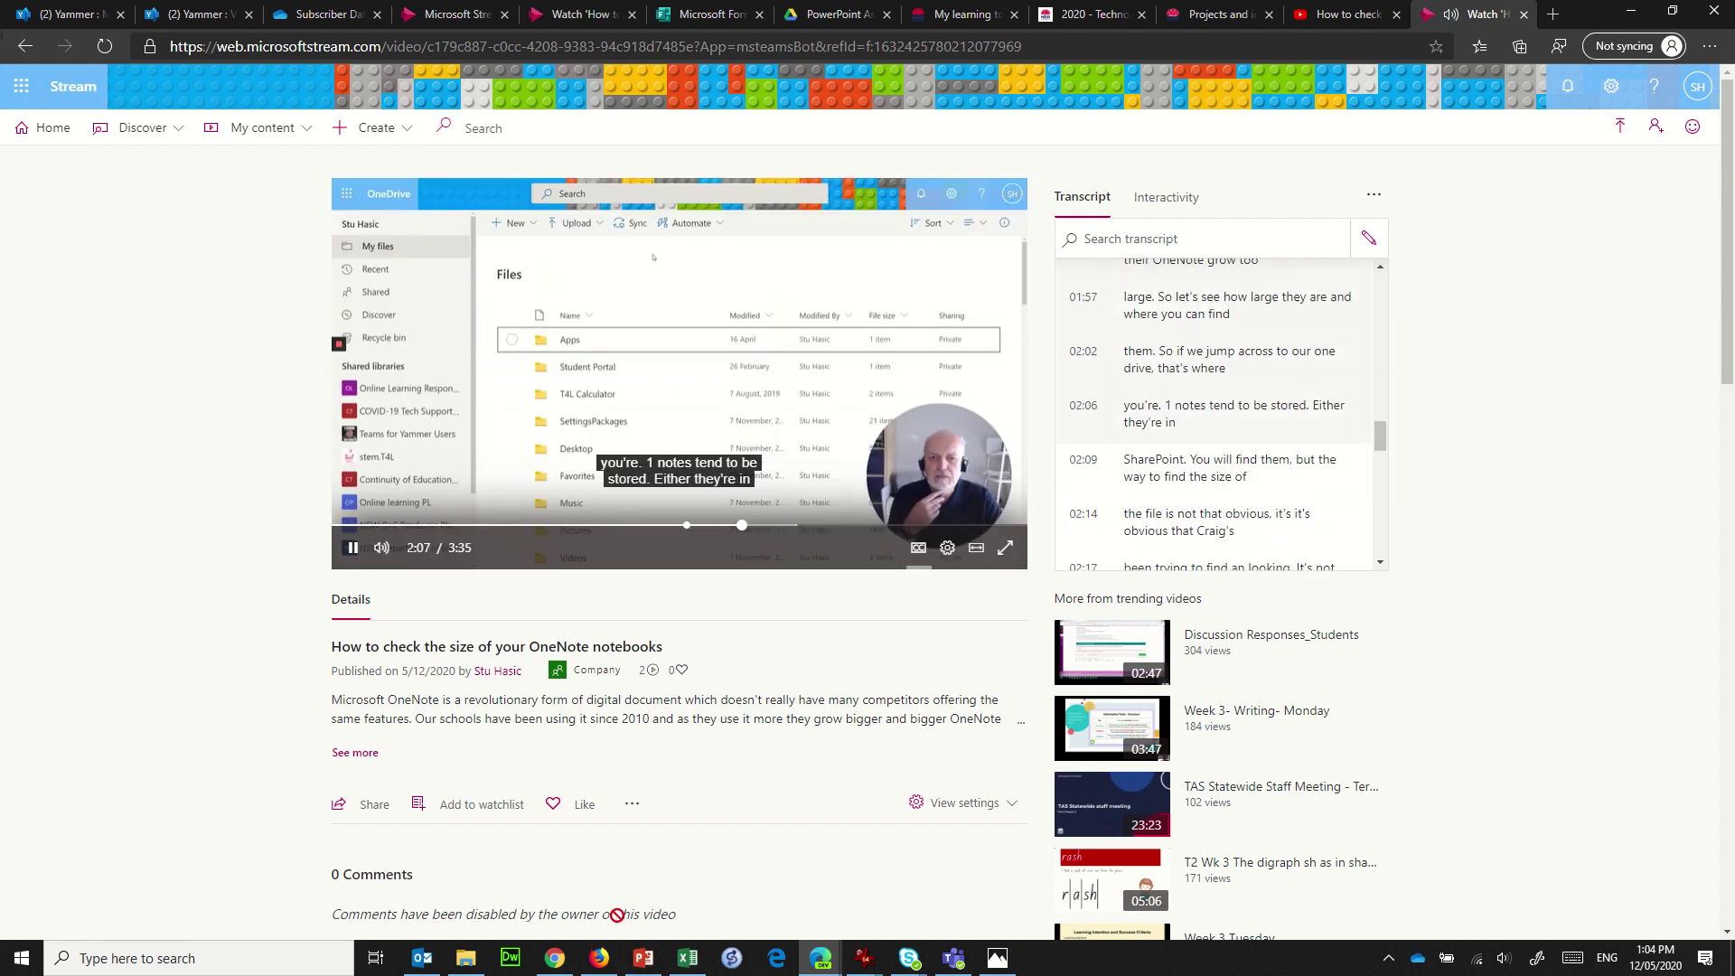
click(352, 547)
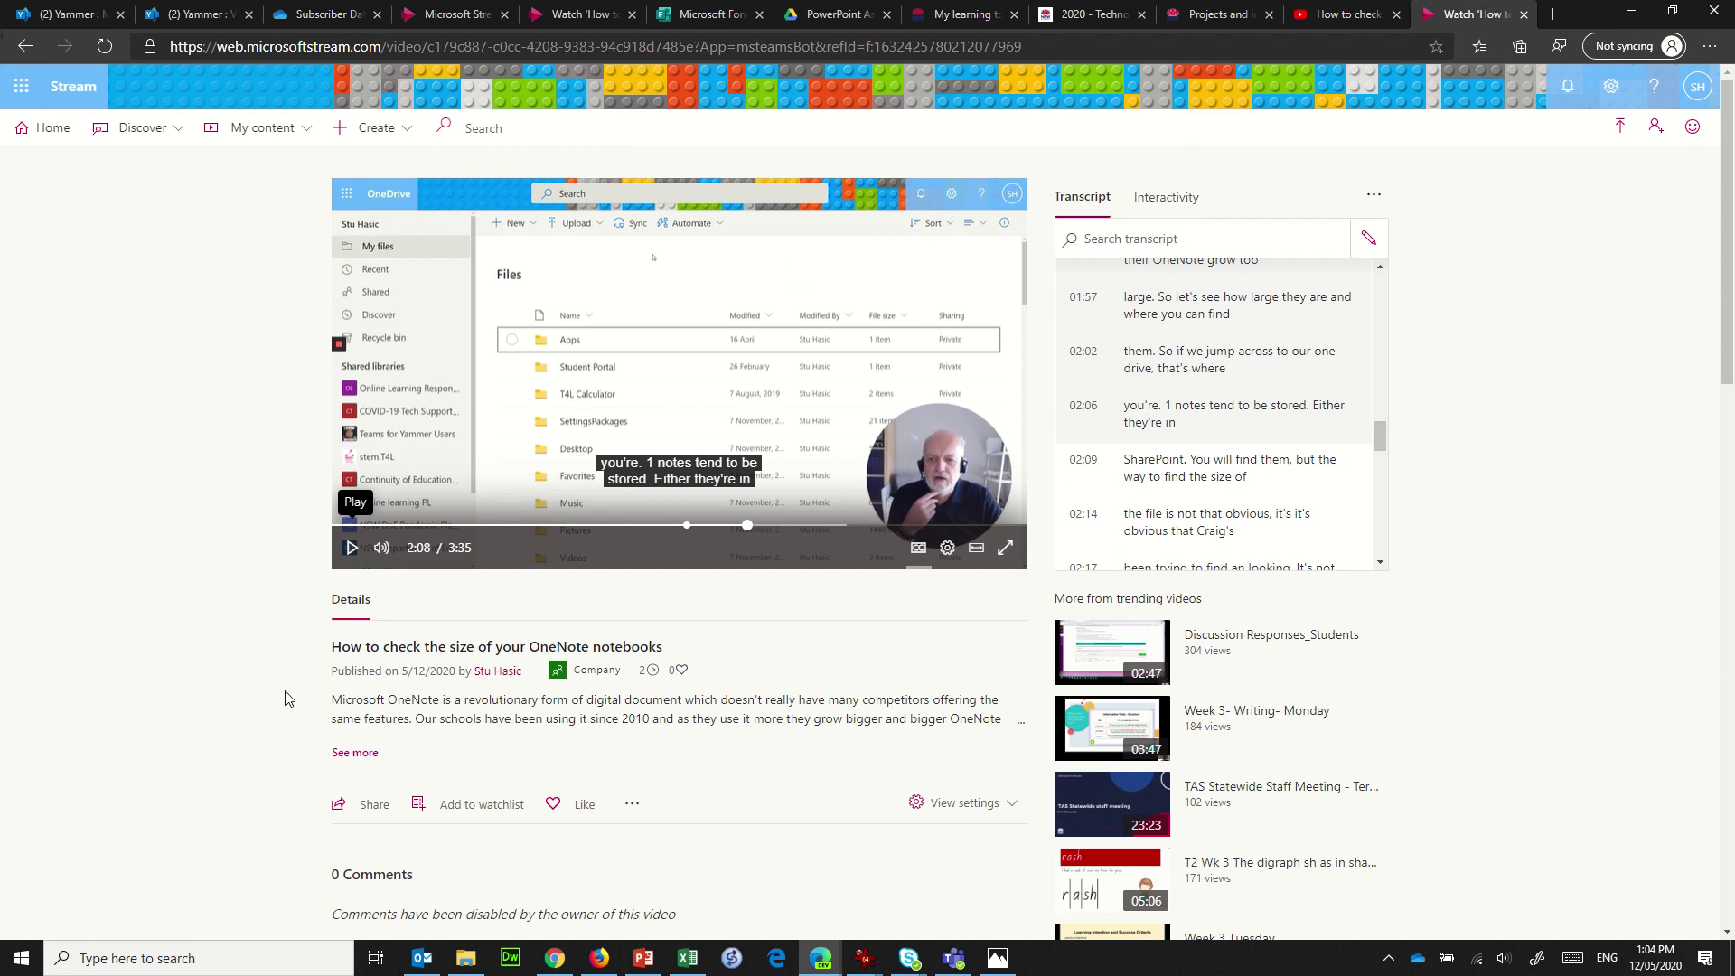
scroll(317, 784, down, 1)
click(372, 673)
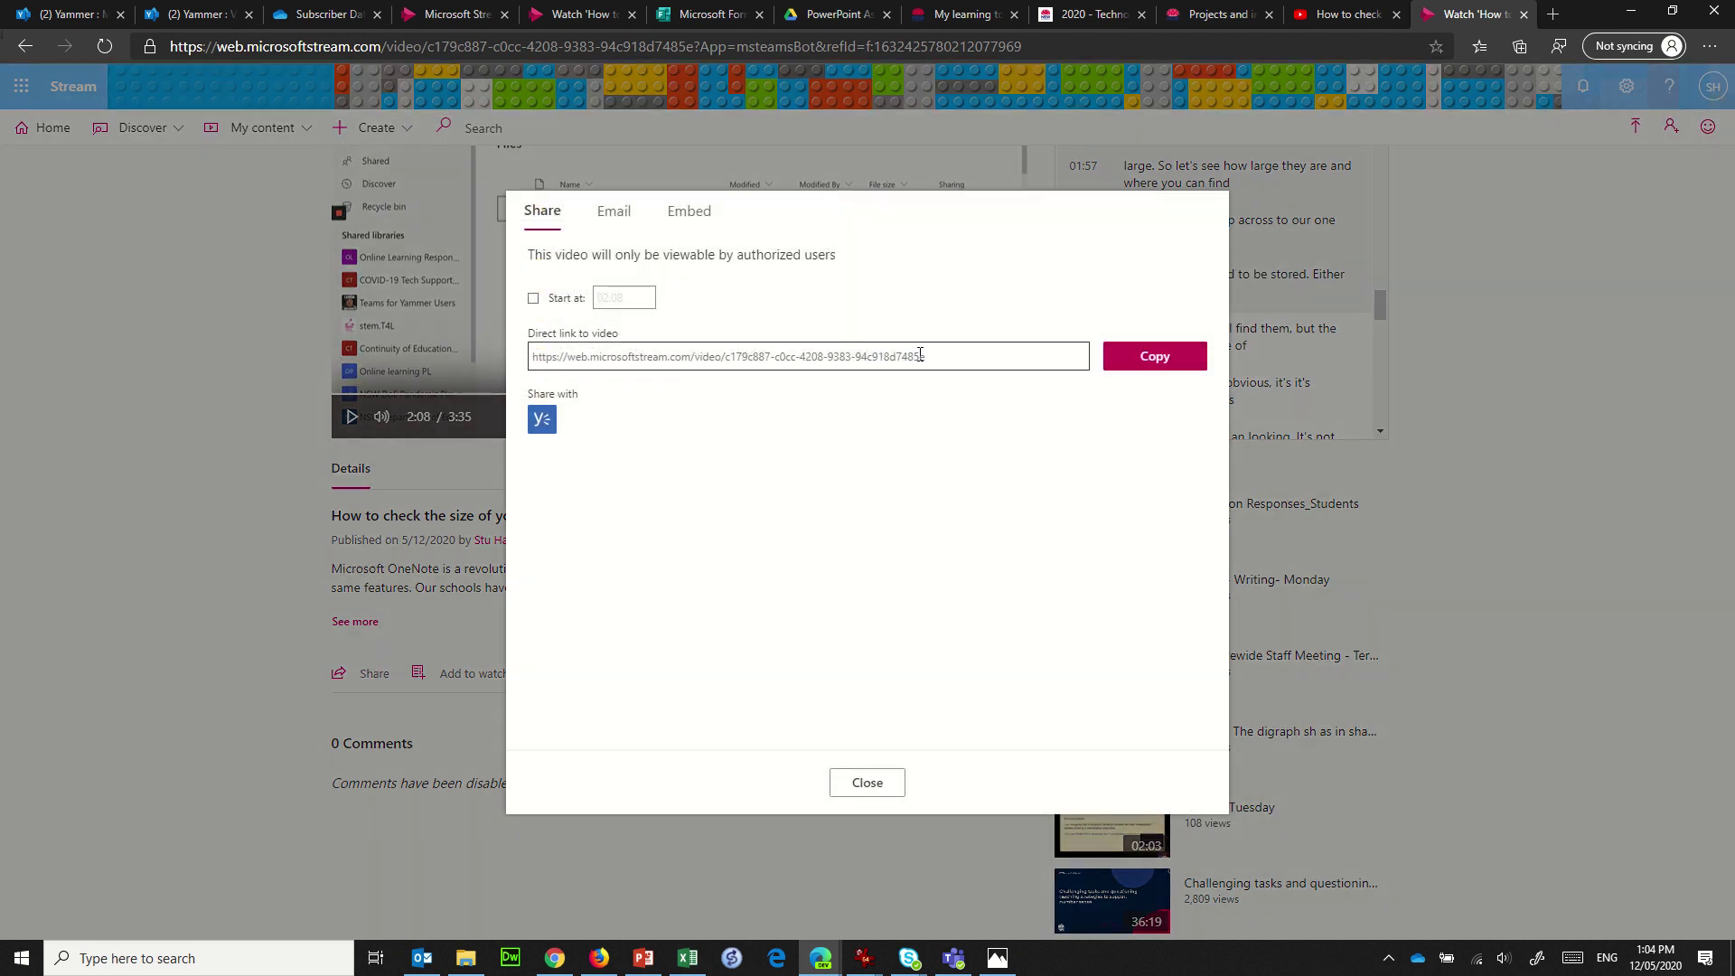
click(691, 215)
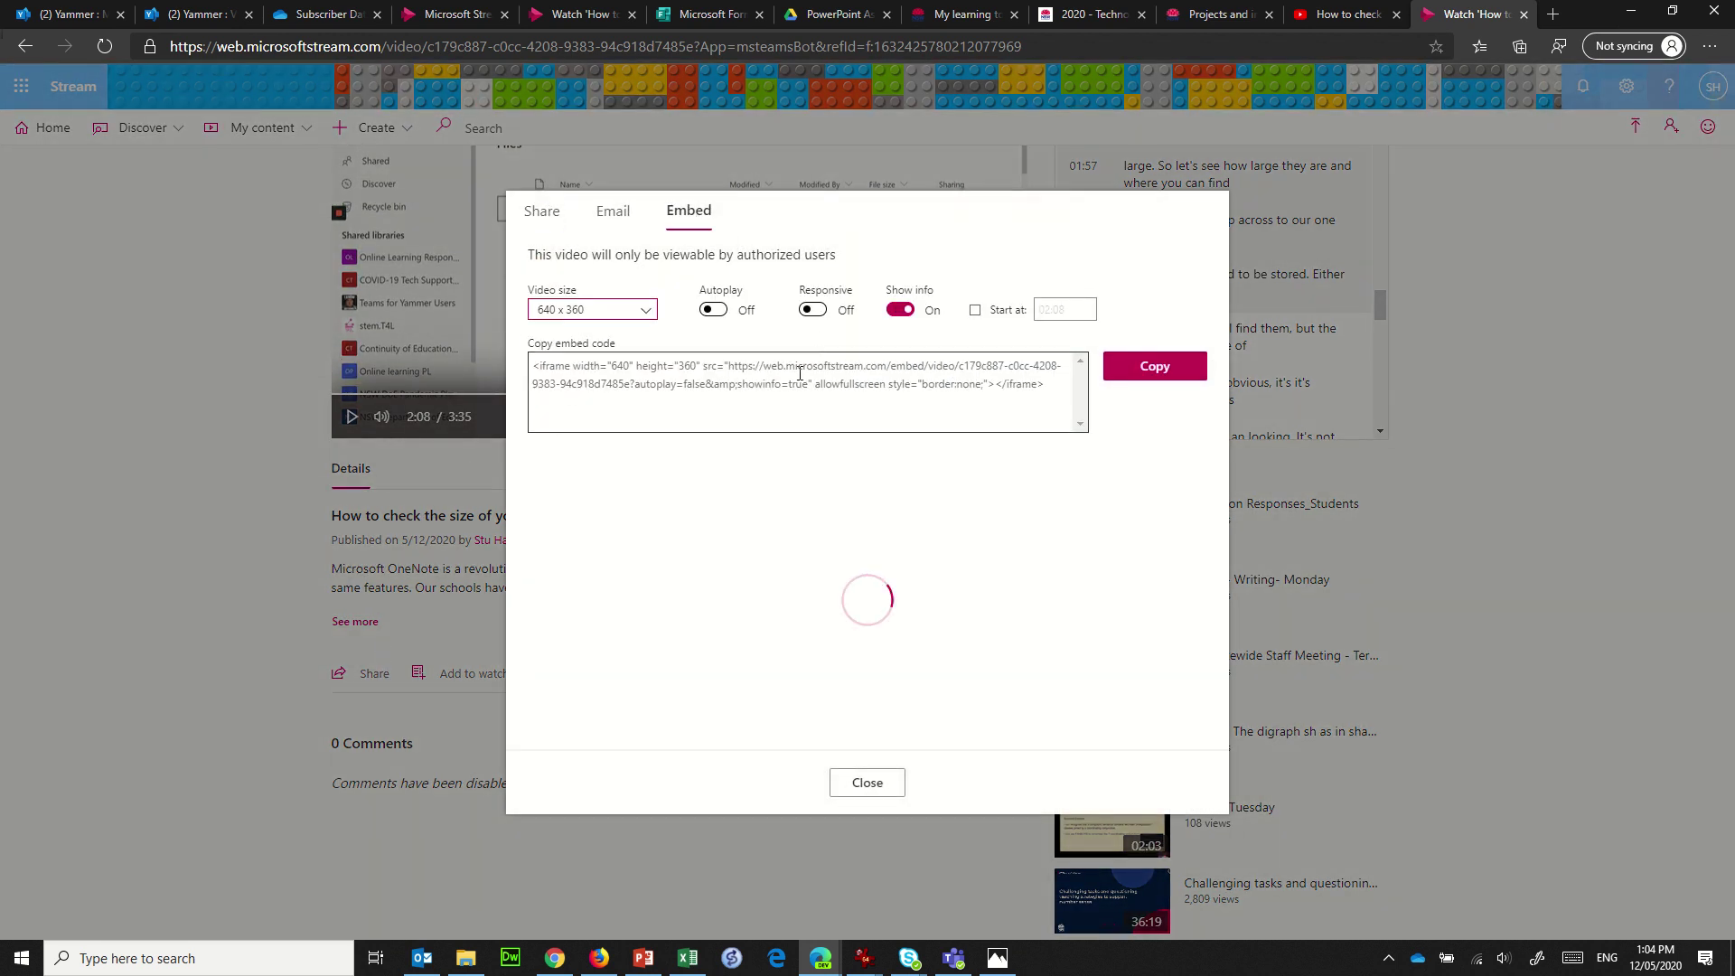
drag(728, 366, 797, 380)
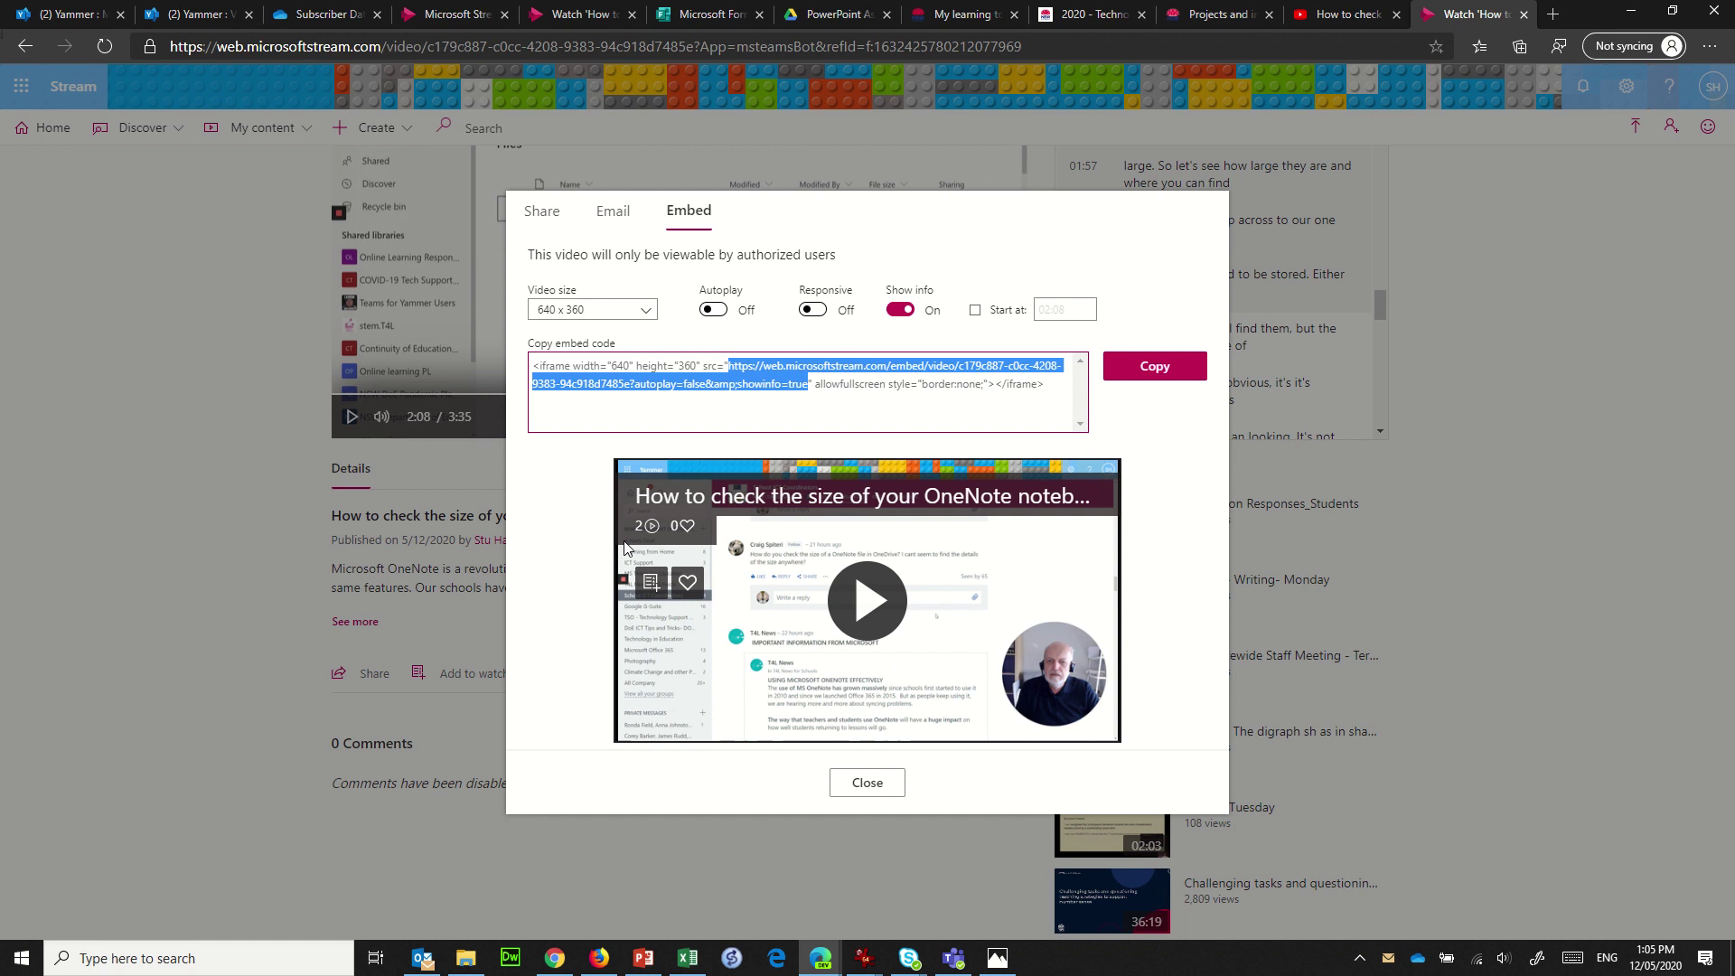
click(862, 782)
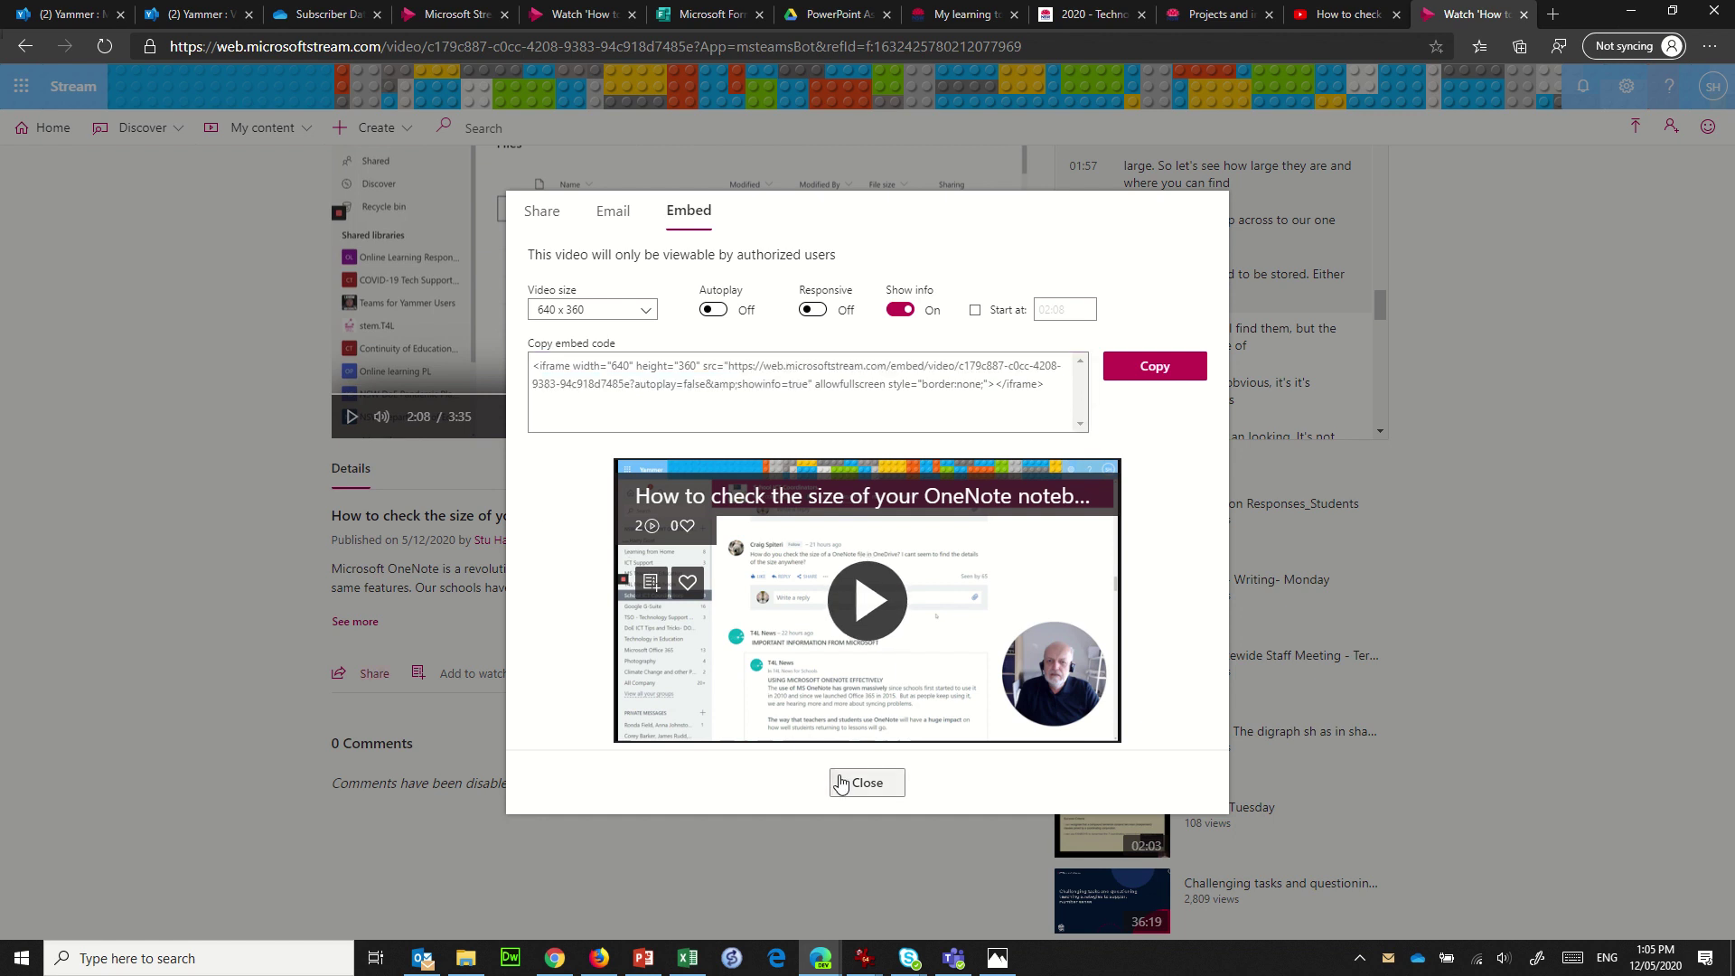